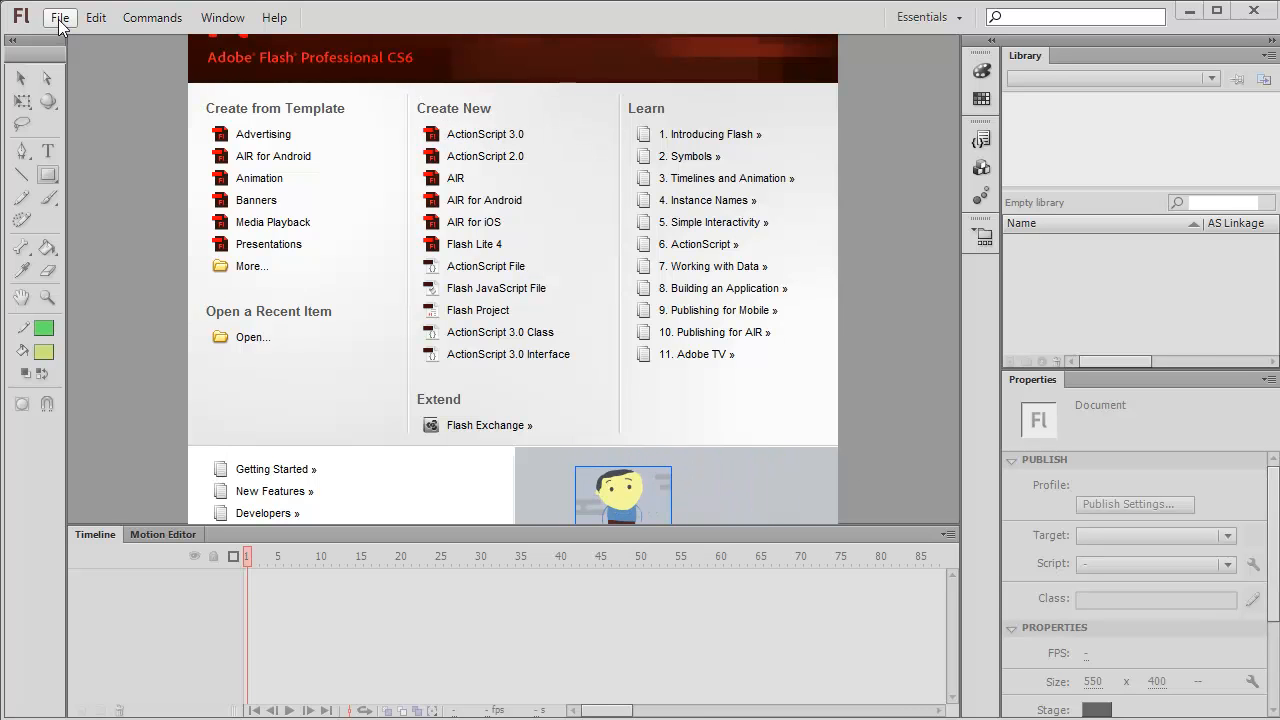
Create a new ActionScript 3.0 document and draw a rectangle about 69 × 146 px in the left part of the stage.
left_click(469, 136)
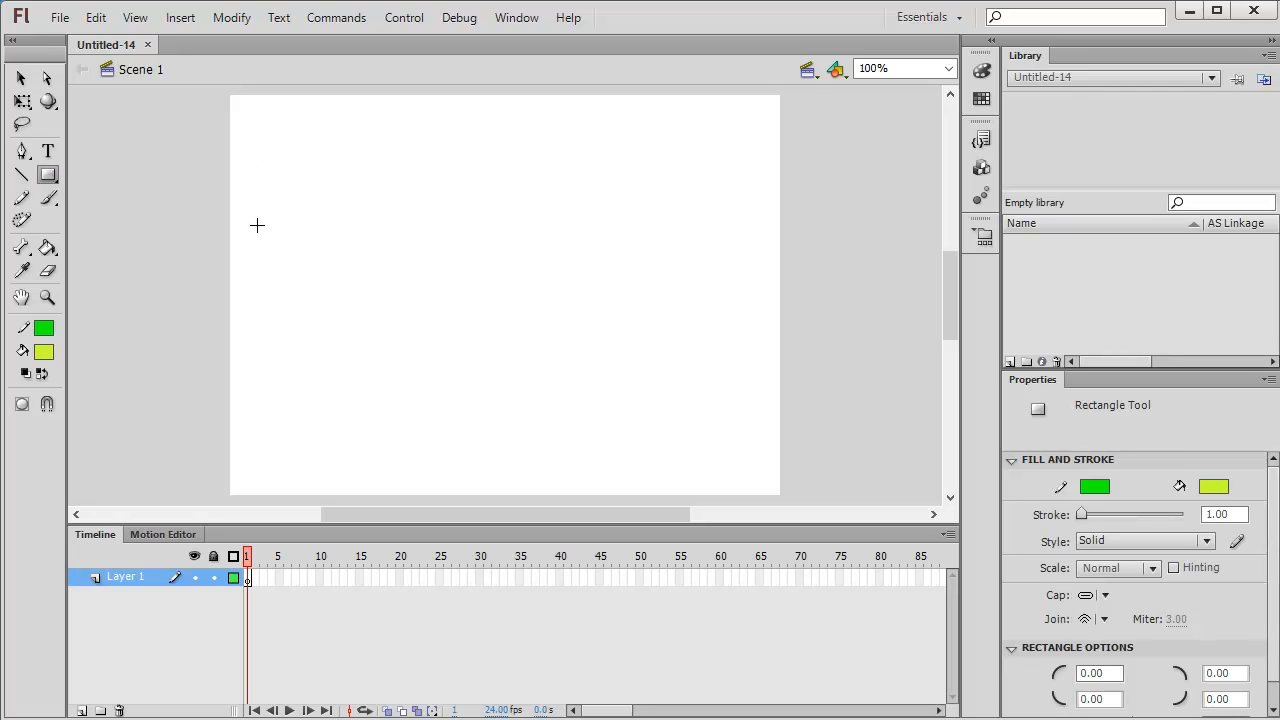
left_click_drag(281, 205, 350, 351)
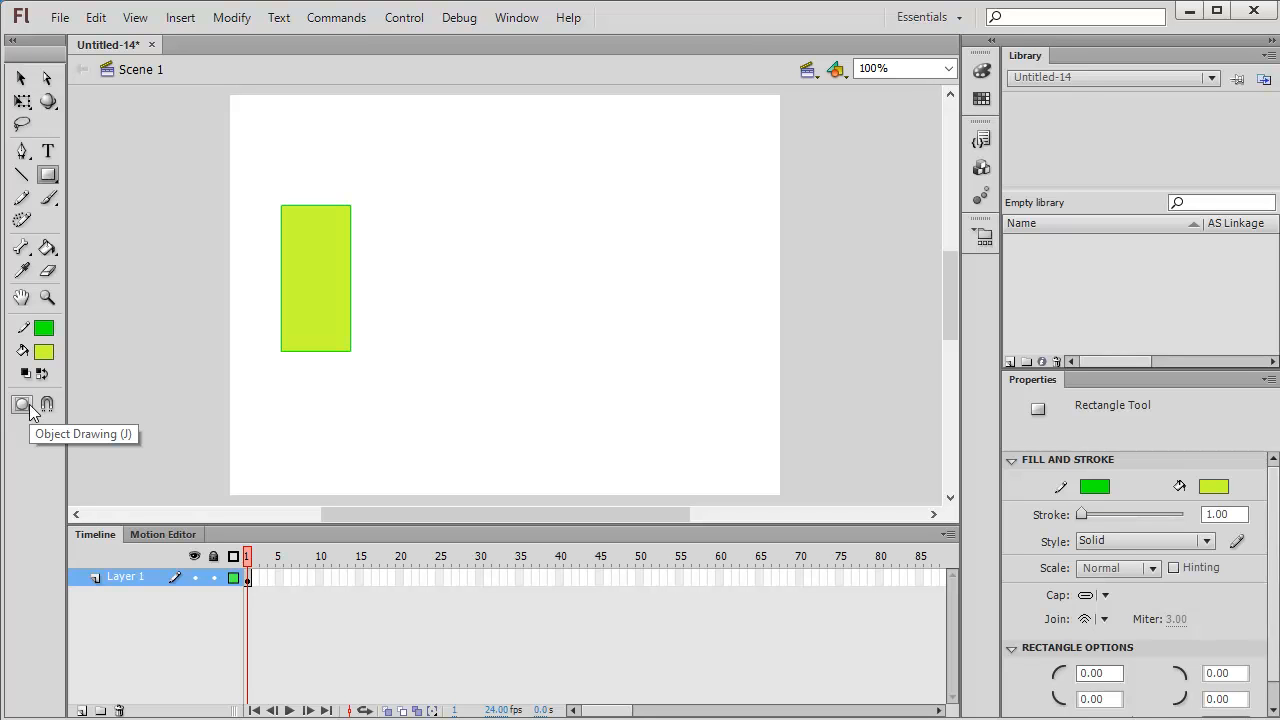
Move only the rectangle's fill to the right of its outline, and undo the move.
left_click(20, 80)
left_click(312, 276)
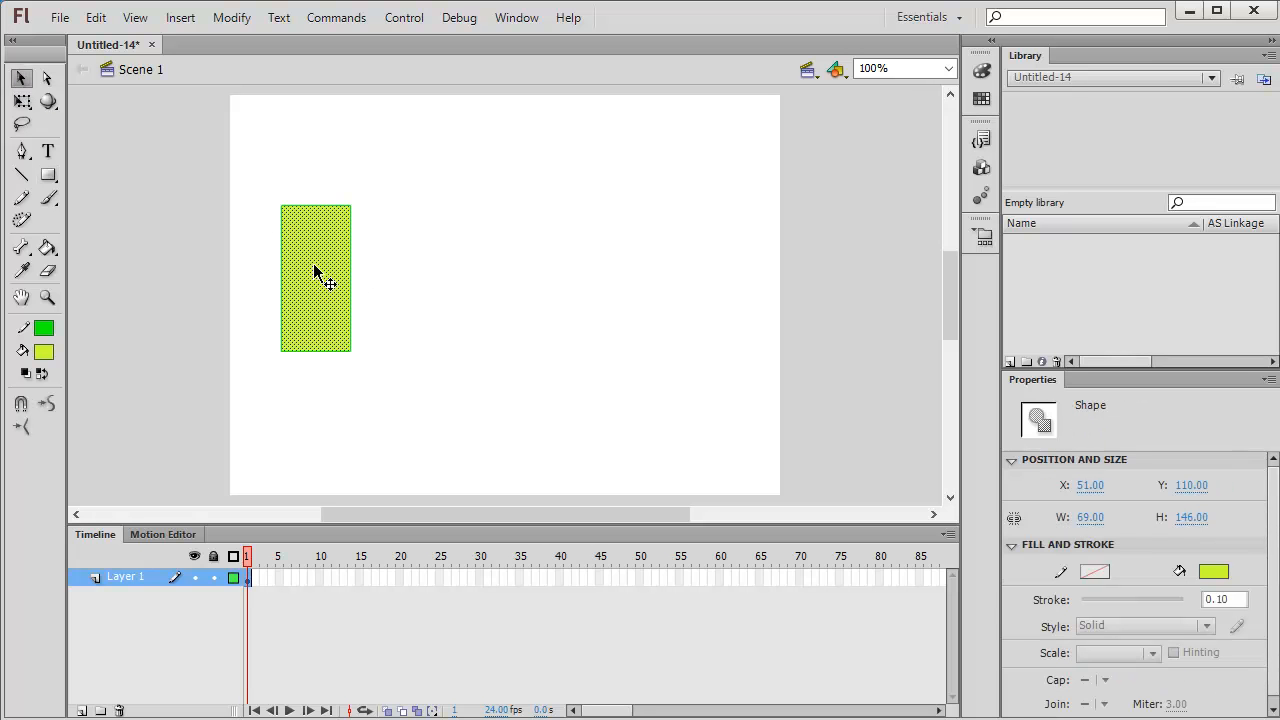
left_click_drag(314, 272, 433, 272)
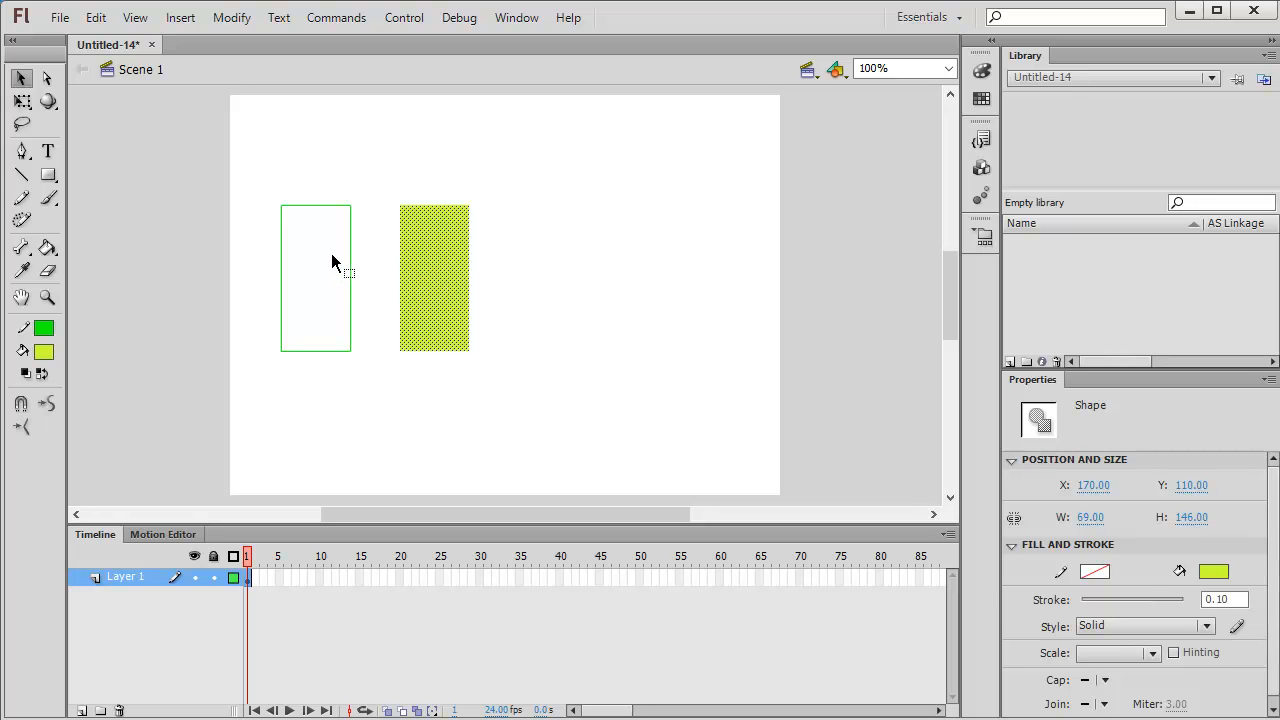
left_click(95, 17)
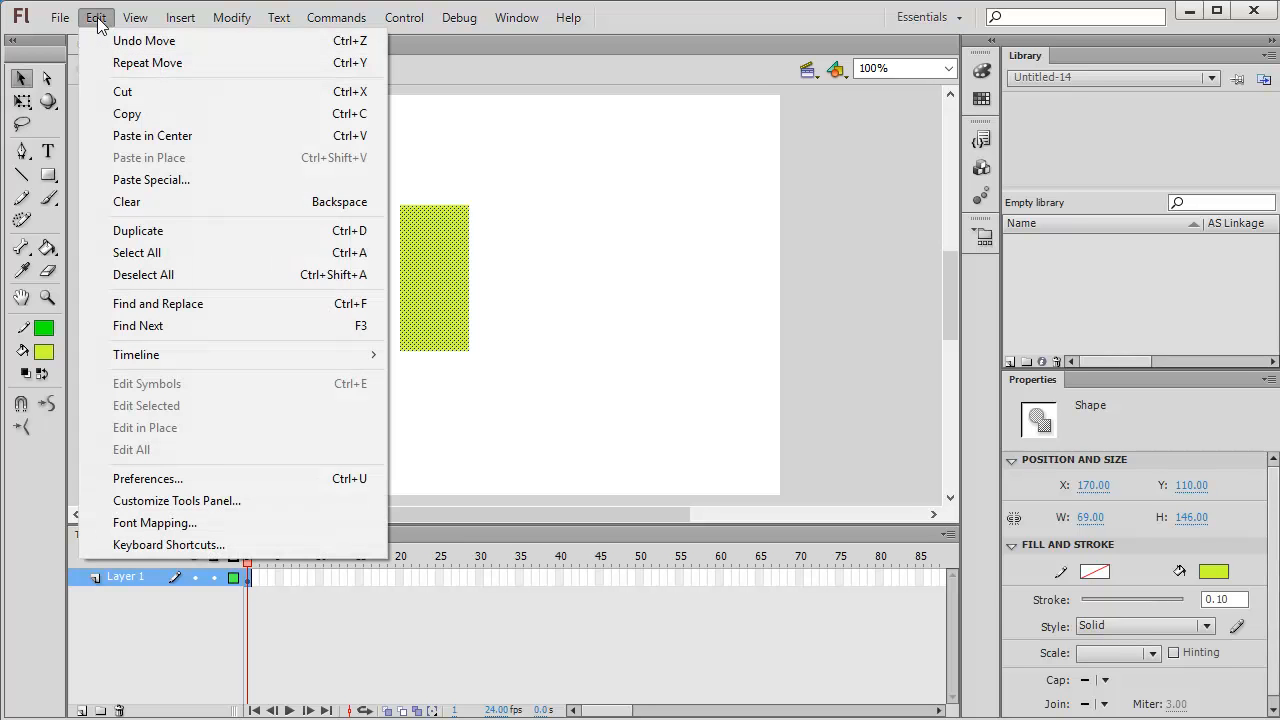
left_click(118, 41)
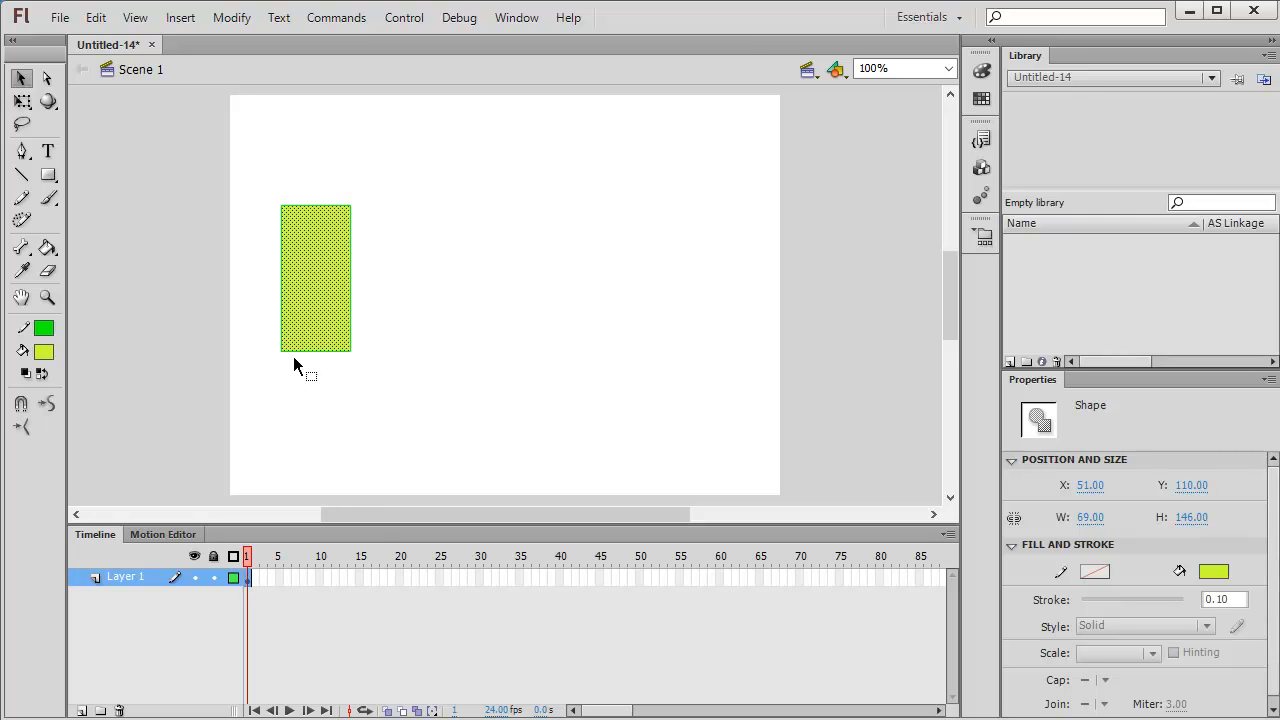
Extend Layer 1 with a keyframe at frame 20 and move the whole rectangle there to about X 194, Y 113.
left_click(398, 577)
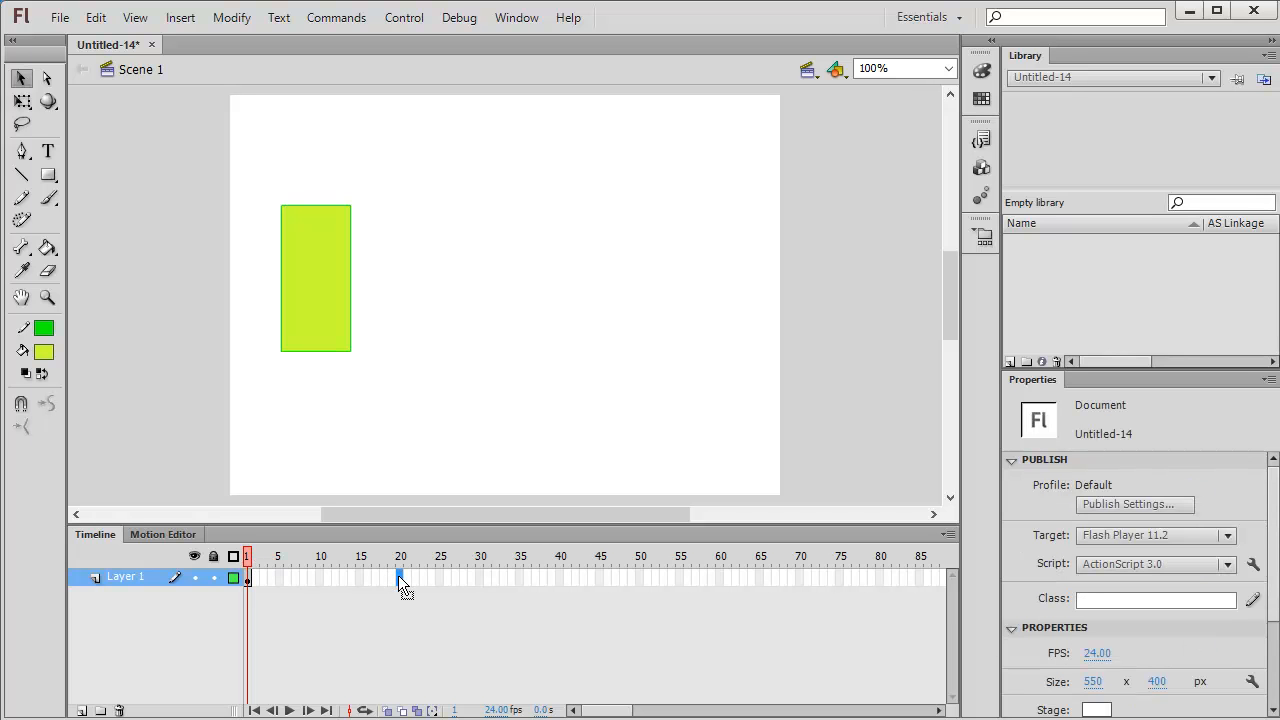
key("F5")
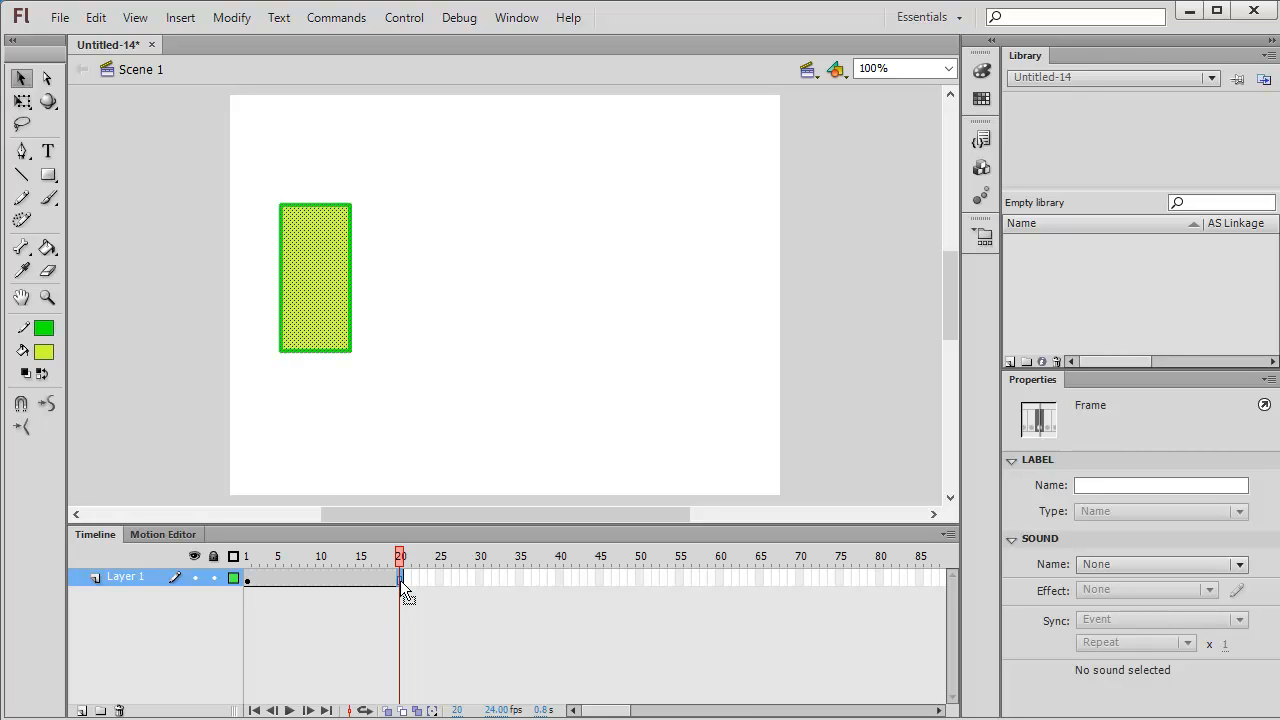
key("F5")
left_click(310, 280)
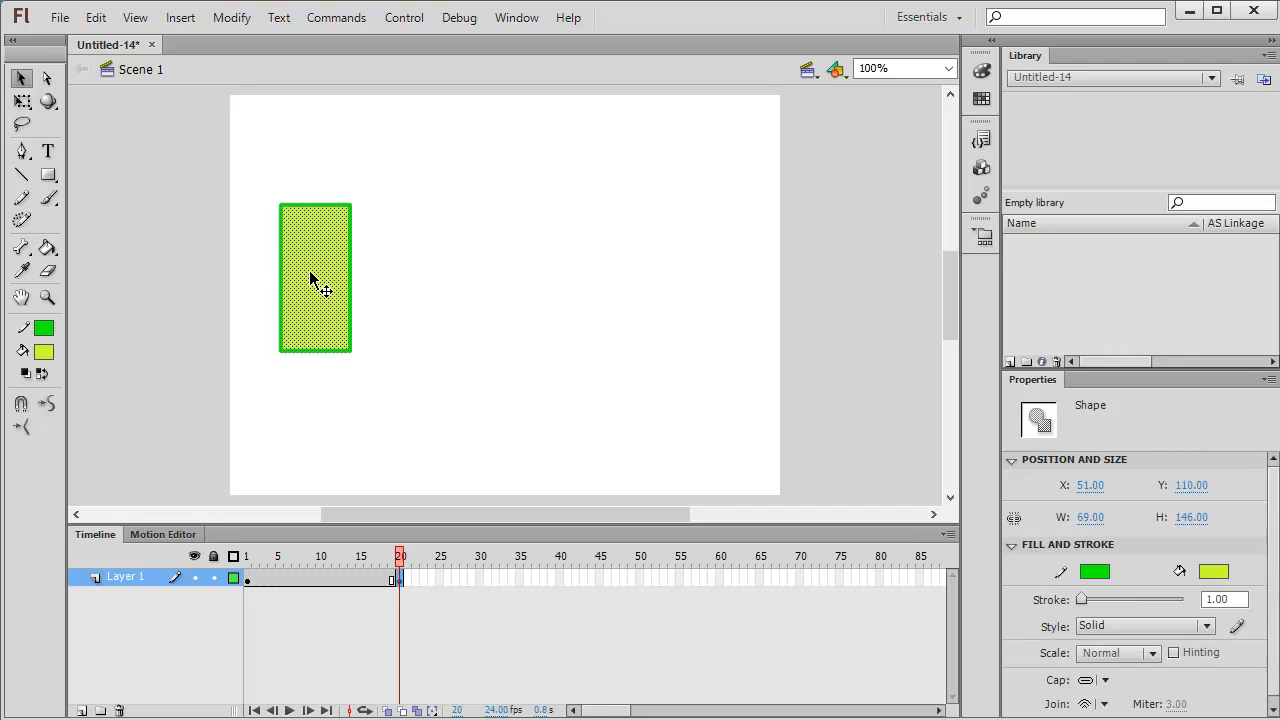
left_click_drag(310, 280, 453, 276)
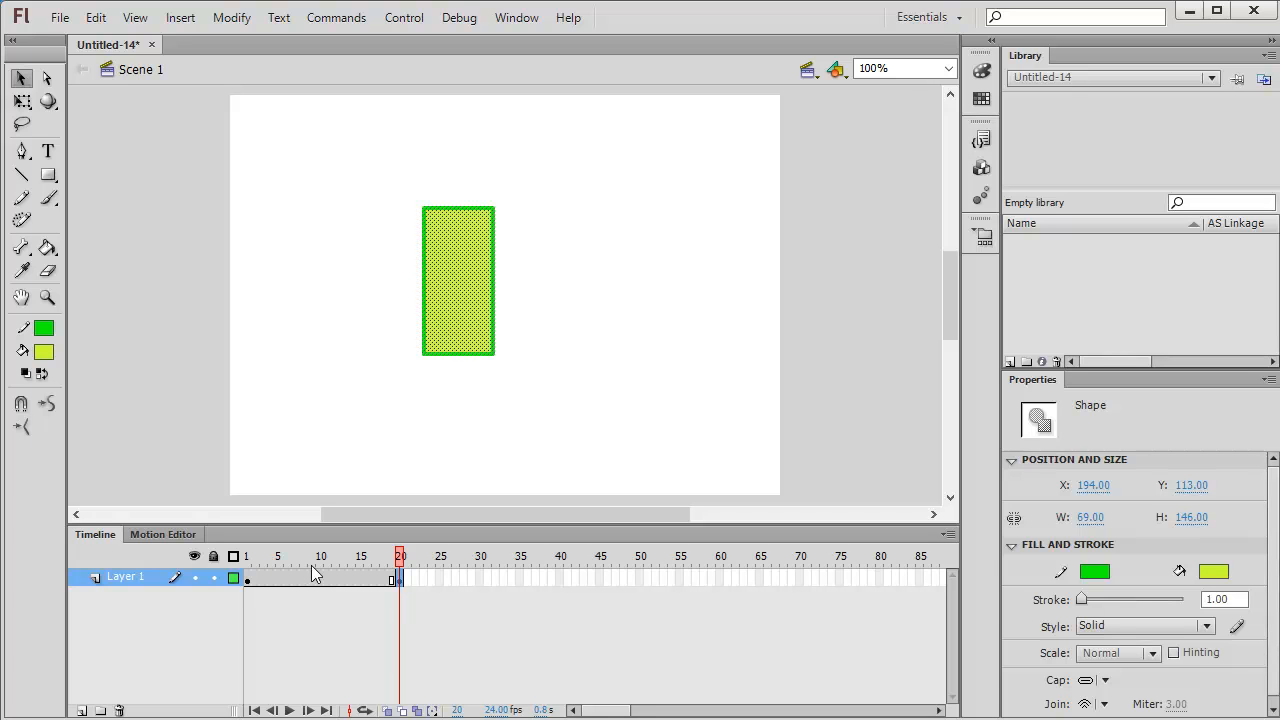
left_click_drag(398, 560, 248, 557)
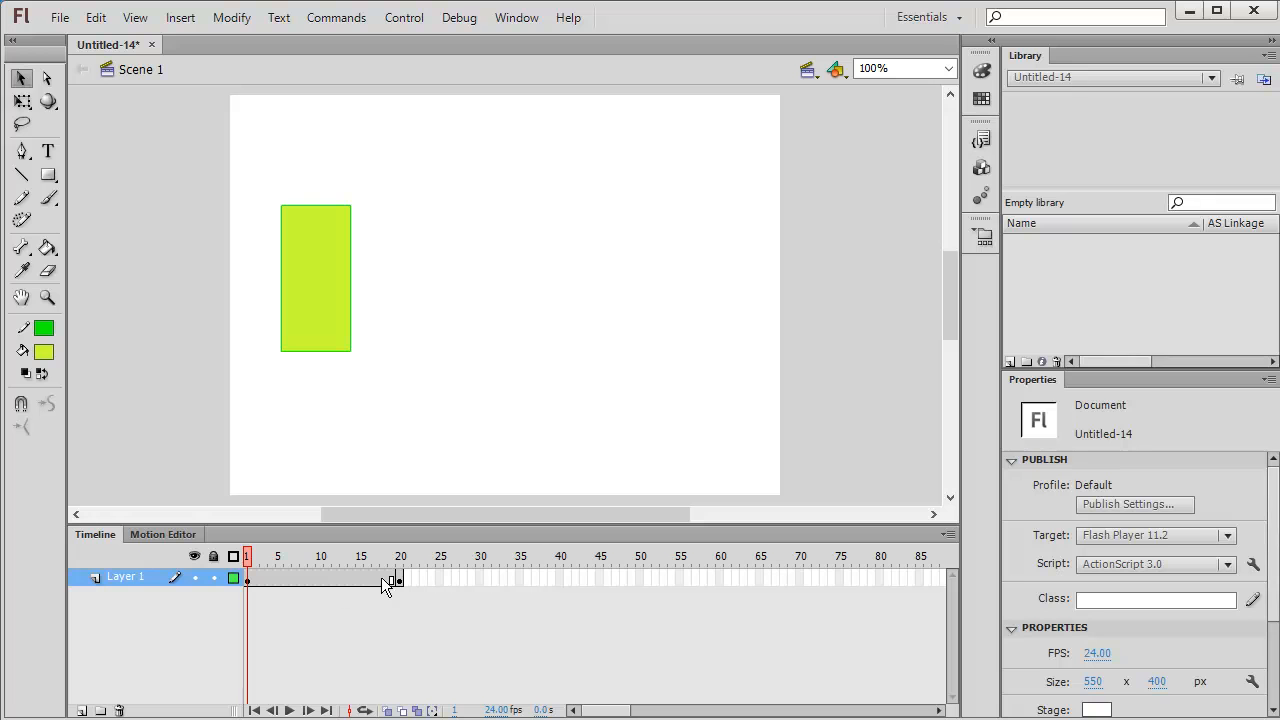
right_click(328, 578)
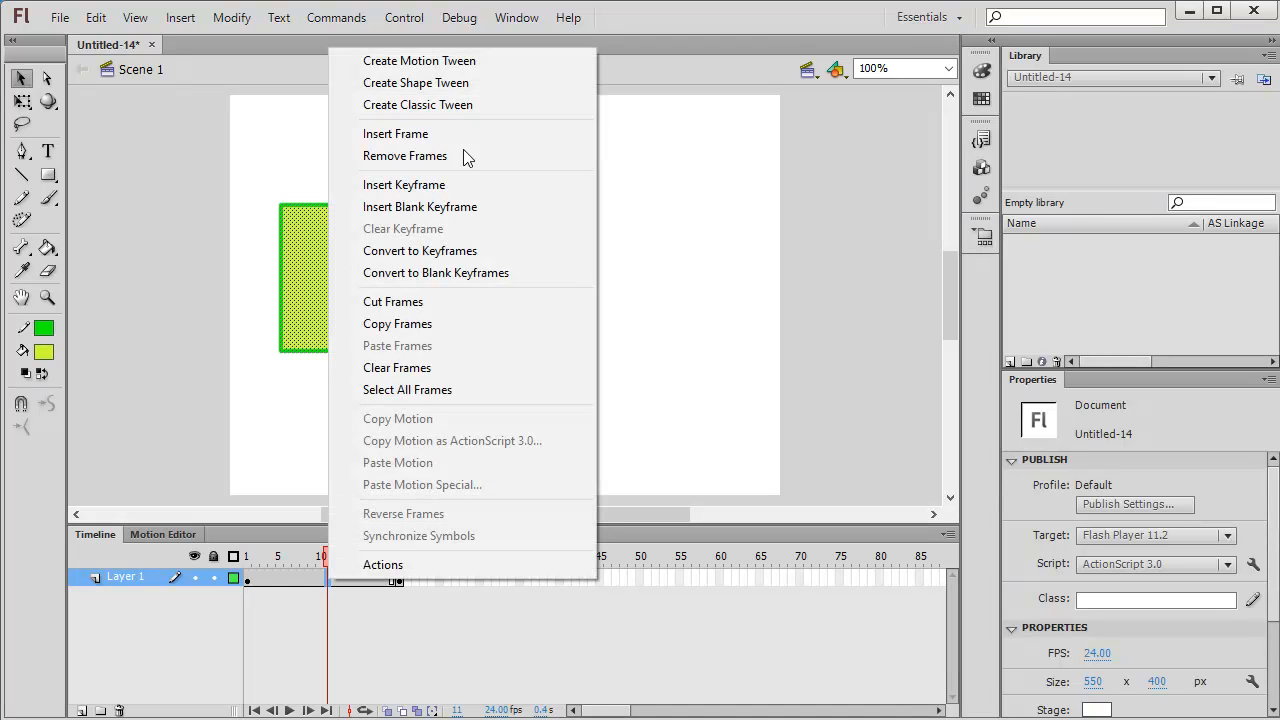
left_click(432, 63)
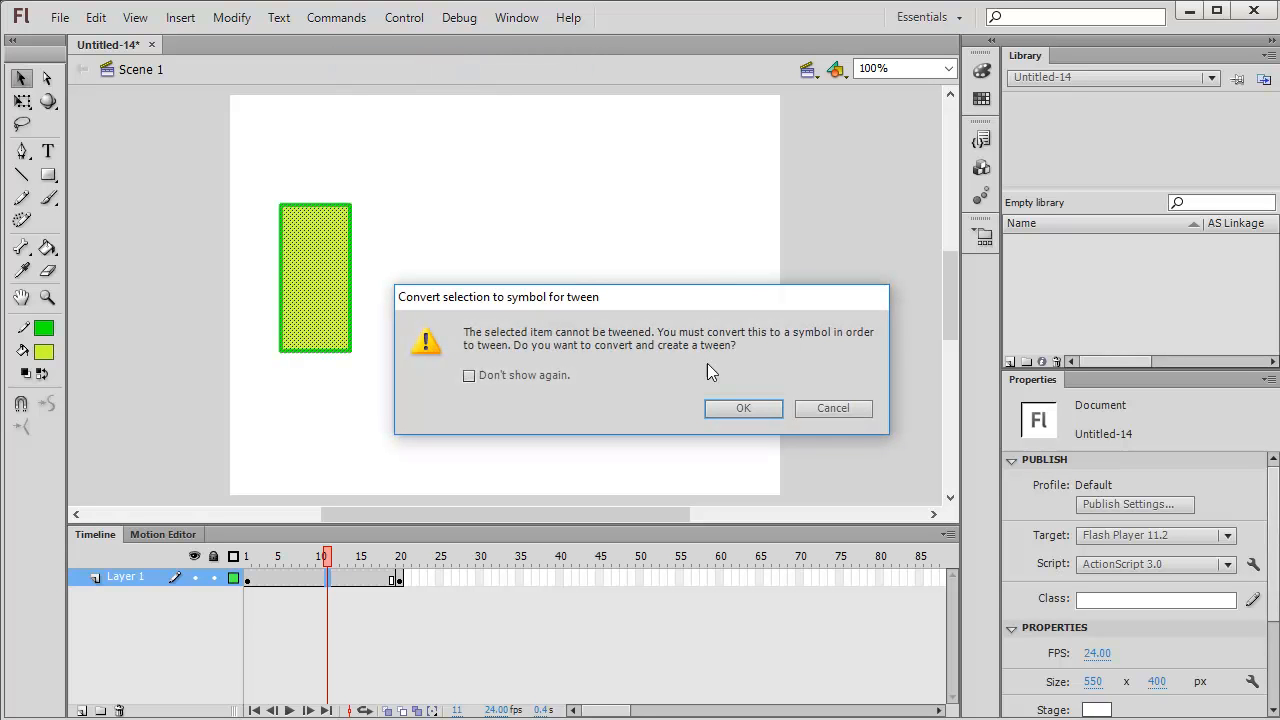
left_click(824, 407)
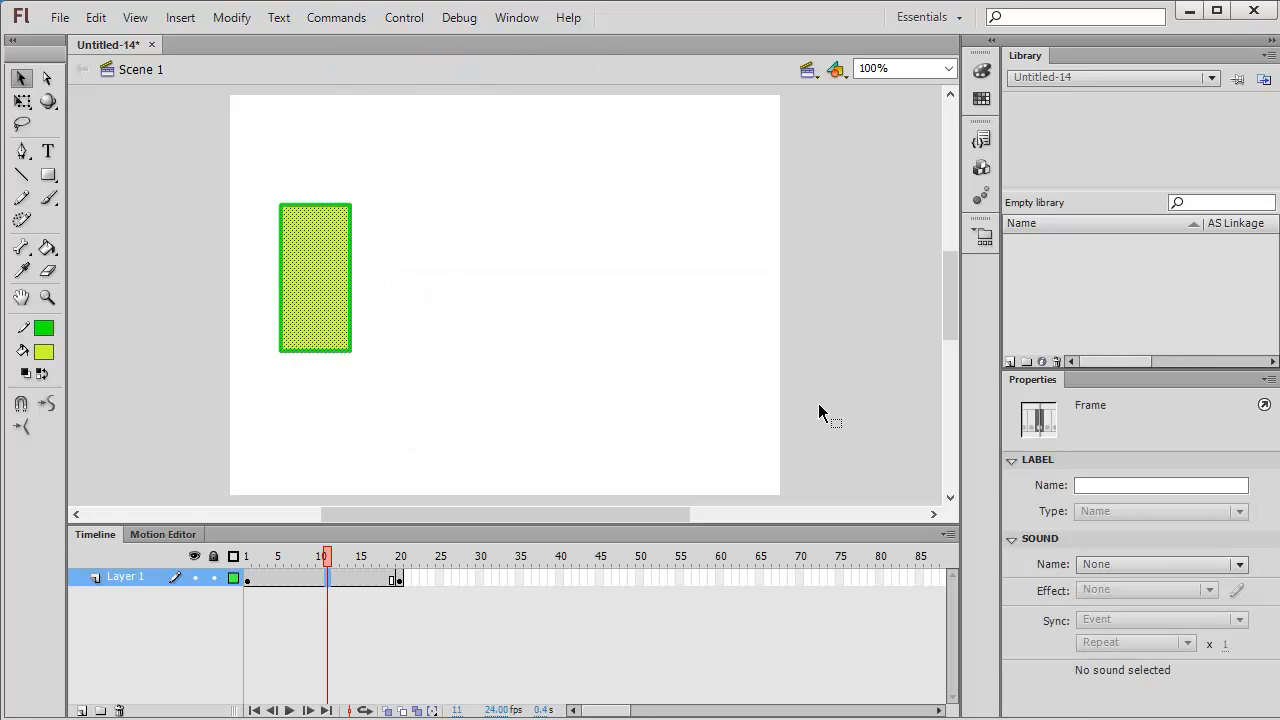
Create a classic tween between frames 1 and 20 and preview the rectangle's movement, ending at frame 1.
right_click(313, 580)
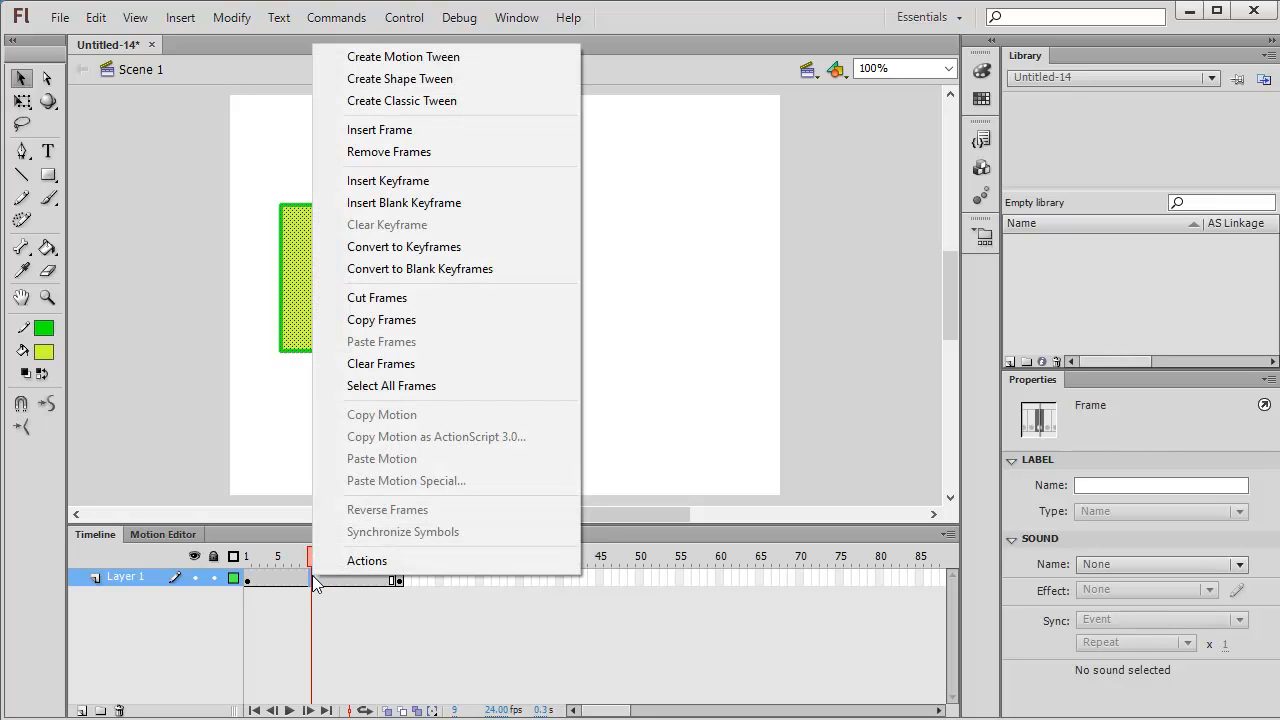
left_click(445, 104)
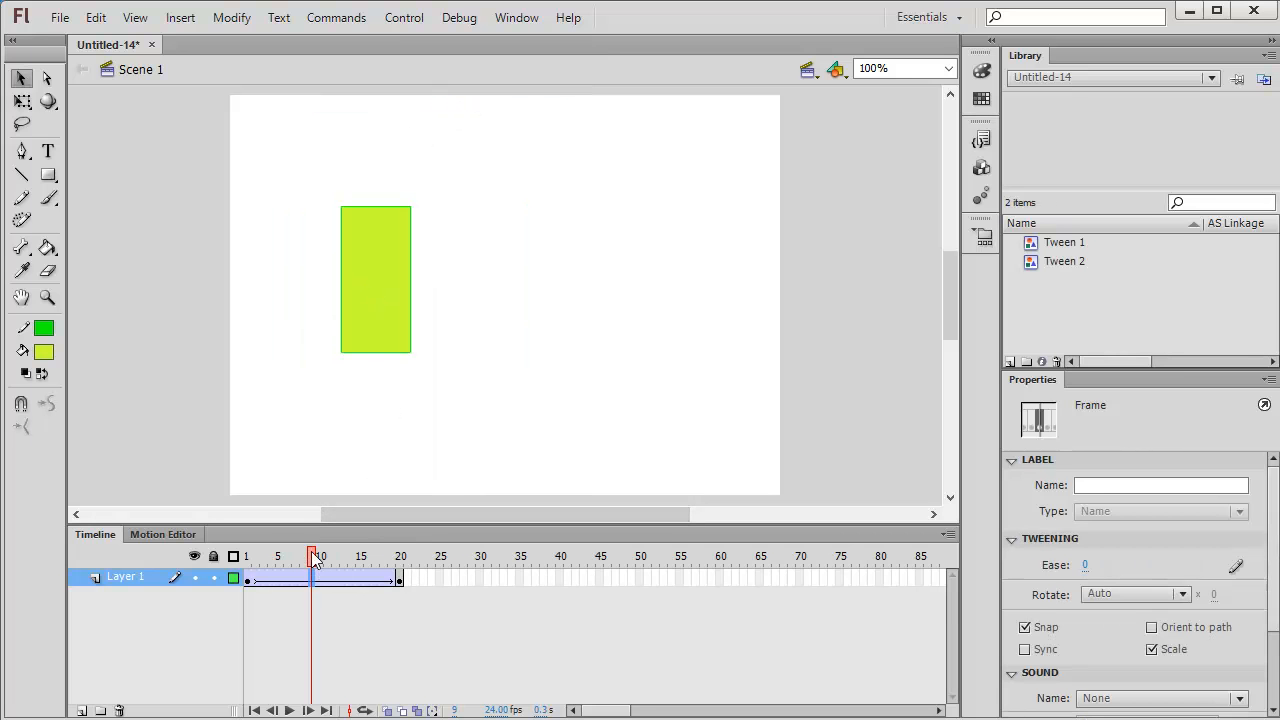
mouse_move(313, 557)
left_mouse_down()
mouse_move(248, 557)
mouse_move(402, 562)
mouse_move(245, 556)
mouse_move(400, 560)
mouse_move(325, 559)
left_mouse_up()
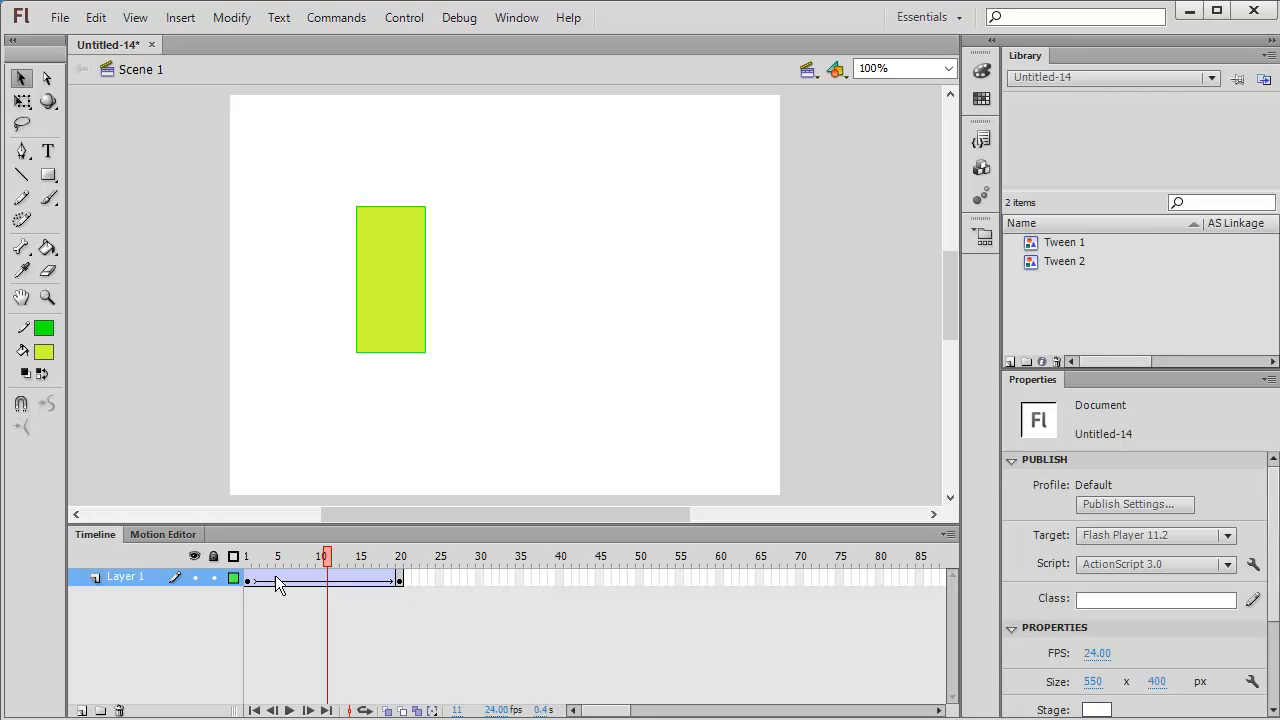
left_click_drag(327, 557, 248, 558)
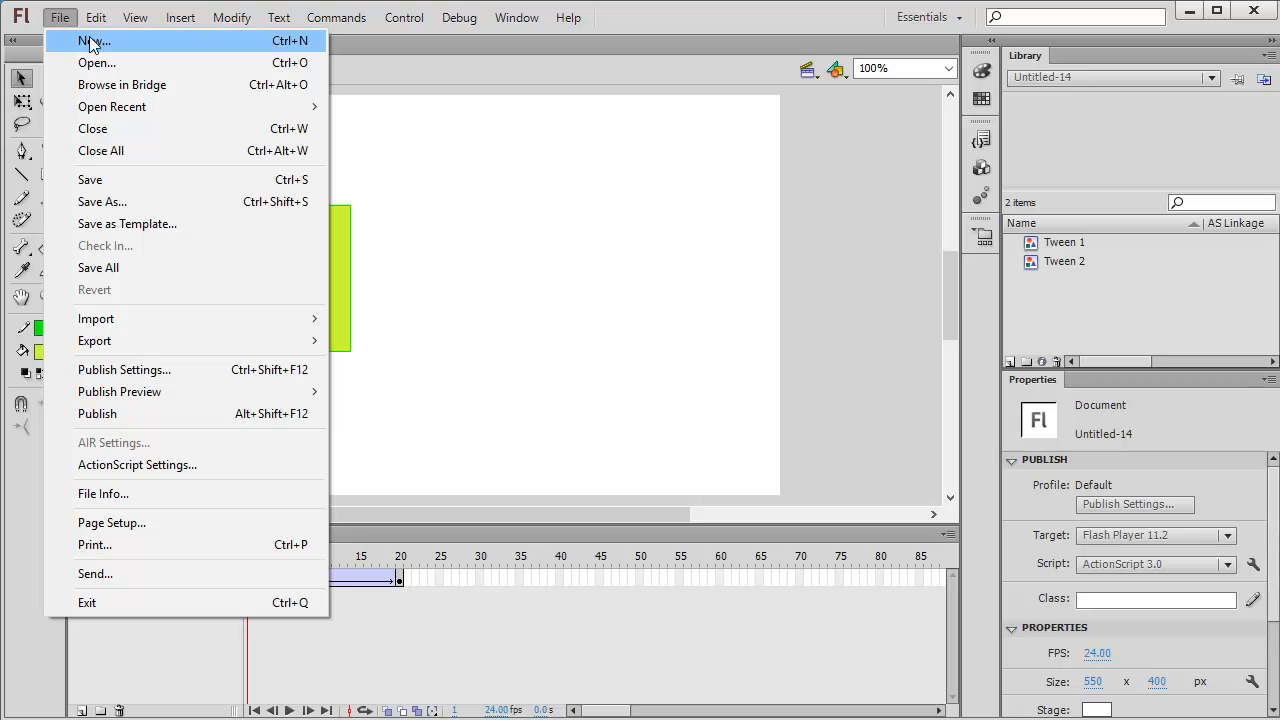
Create another ActionScript 3.0 document with the default settings and draw an upright rectangle in the left half of the stage.
left_click(93, 41)
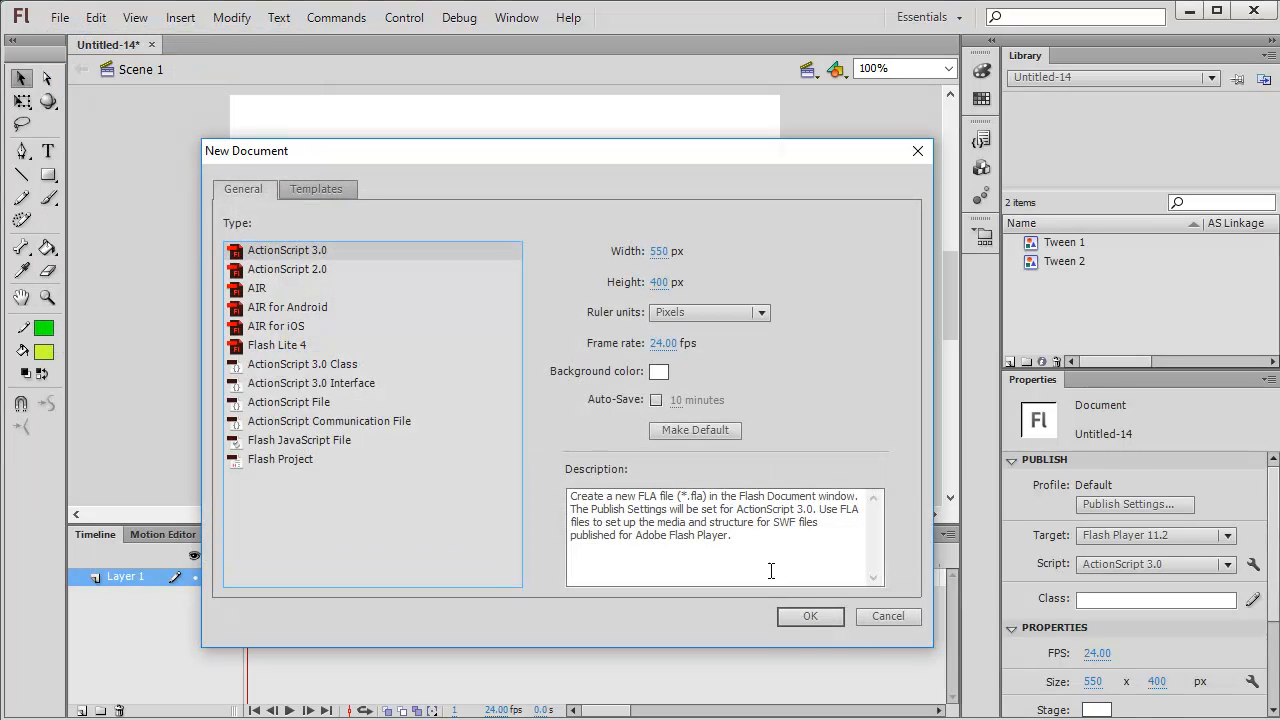
left_click(810, 616)
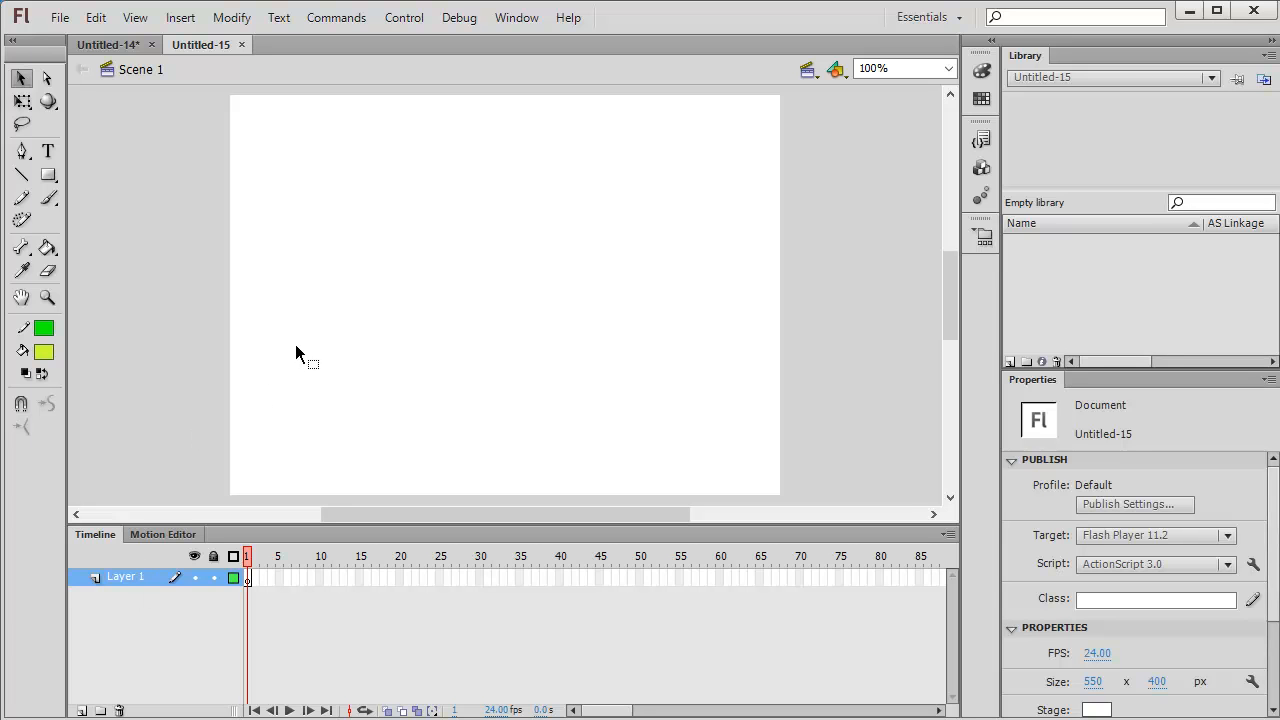
left_click(50, 180)
mouse_move(304, 202)
left_mouse_down()
mouse_move(370, 289)
mouse_move(391, 354)
left_mouse_up()
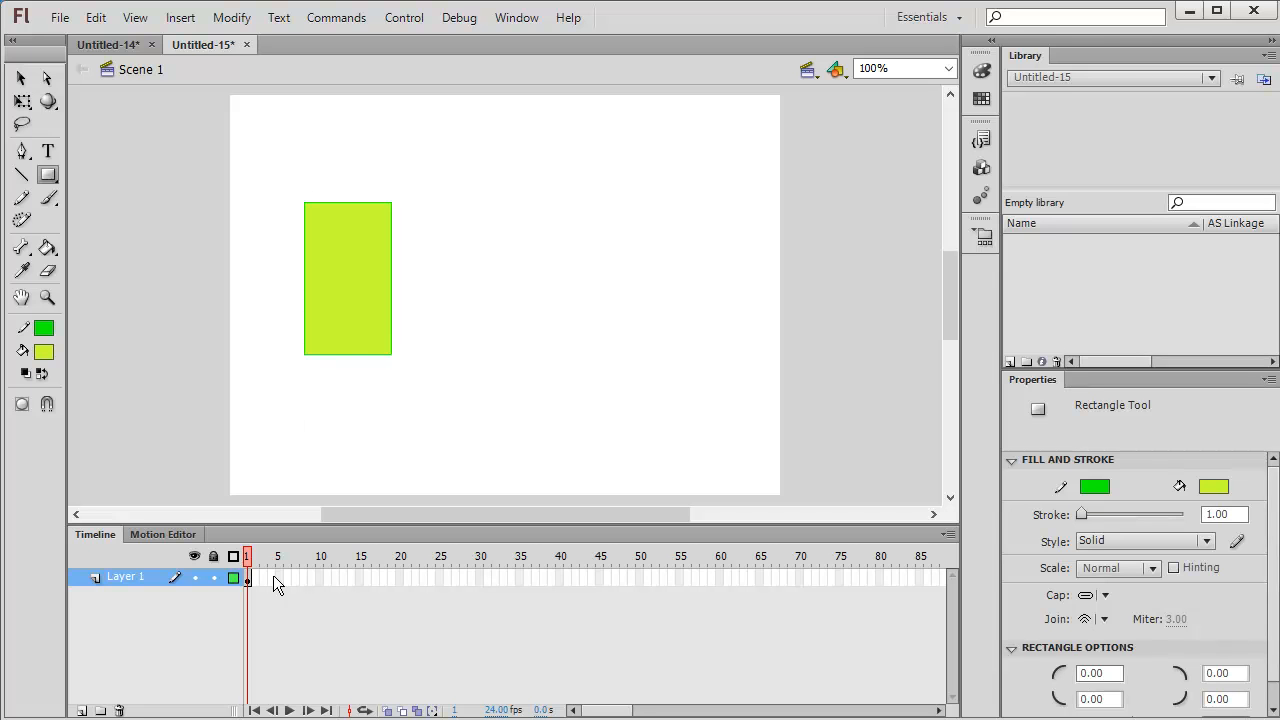
Extend the rectangle's frames to frame 15, insert a blank keyframe at frame 16, and compare both frames.
left_click(360, 580)
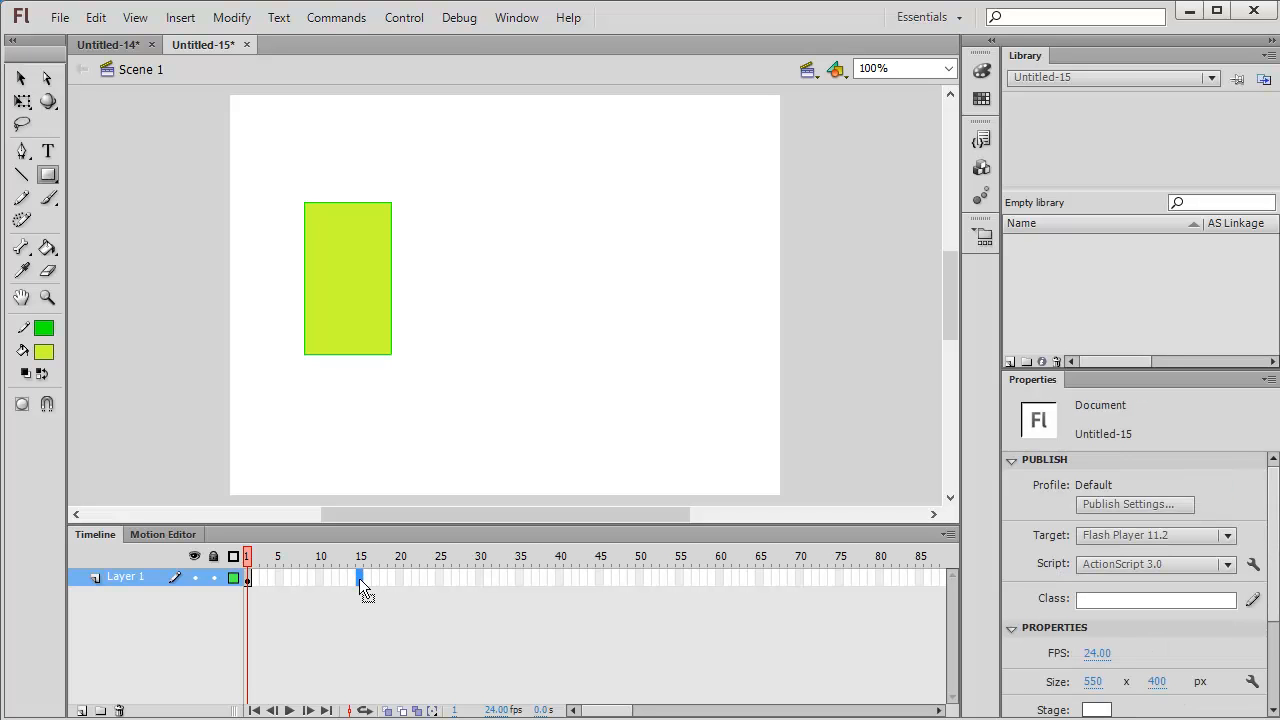
key("F5")
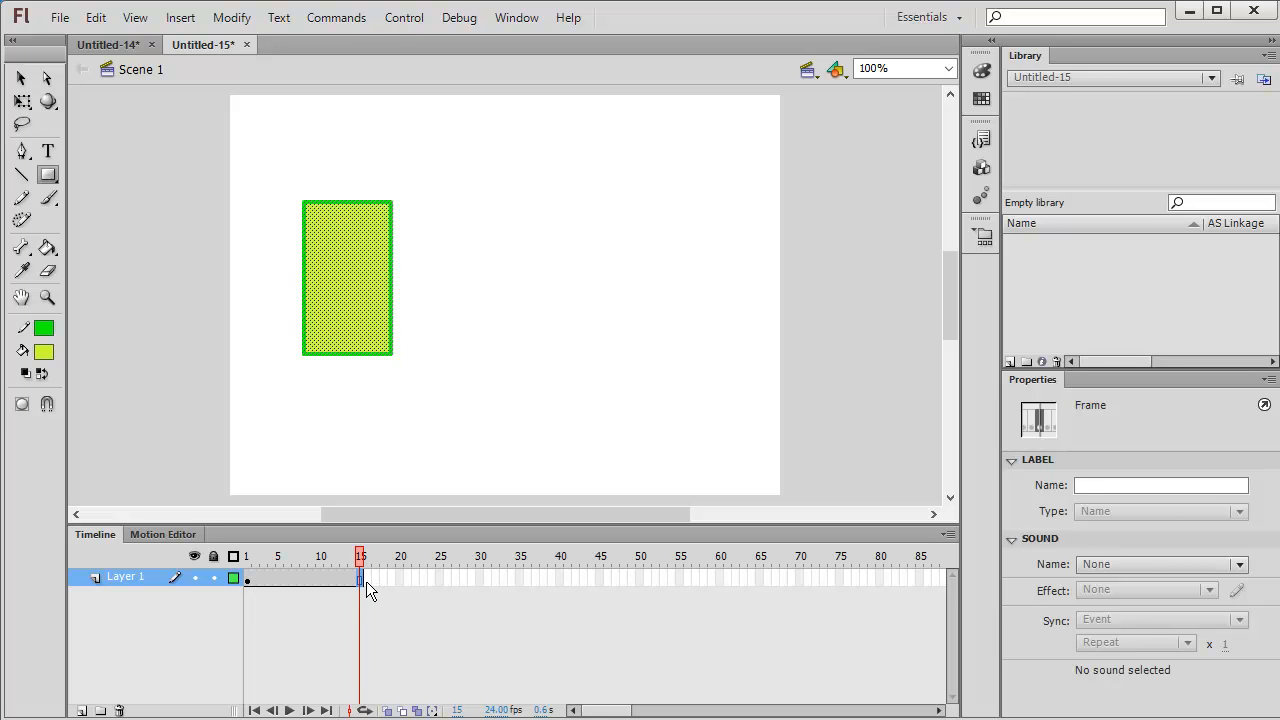
left_click_drag(366, 582, 368, 585)
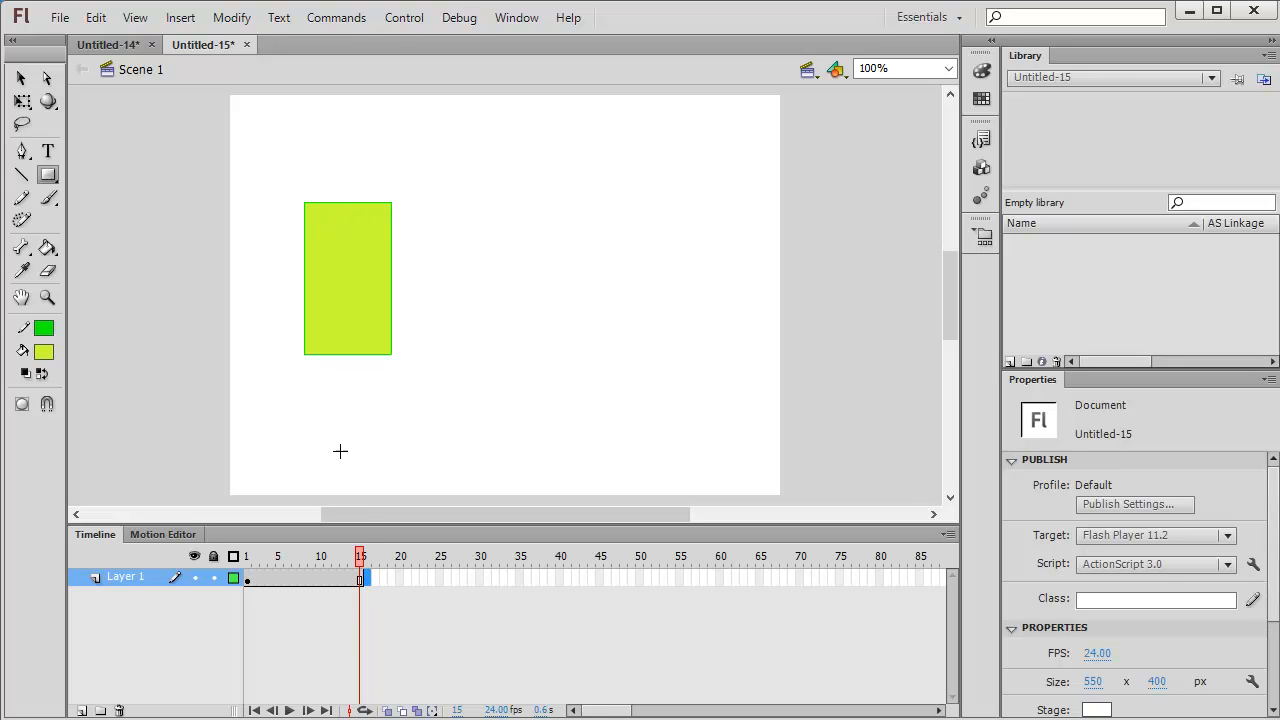
left_click(363, 555)
left_click(367, 578)
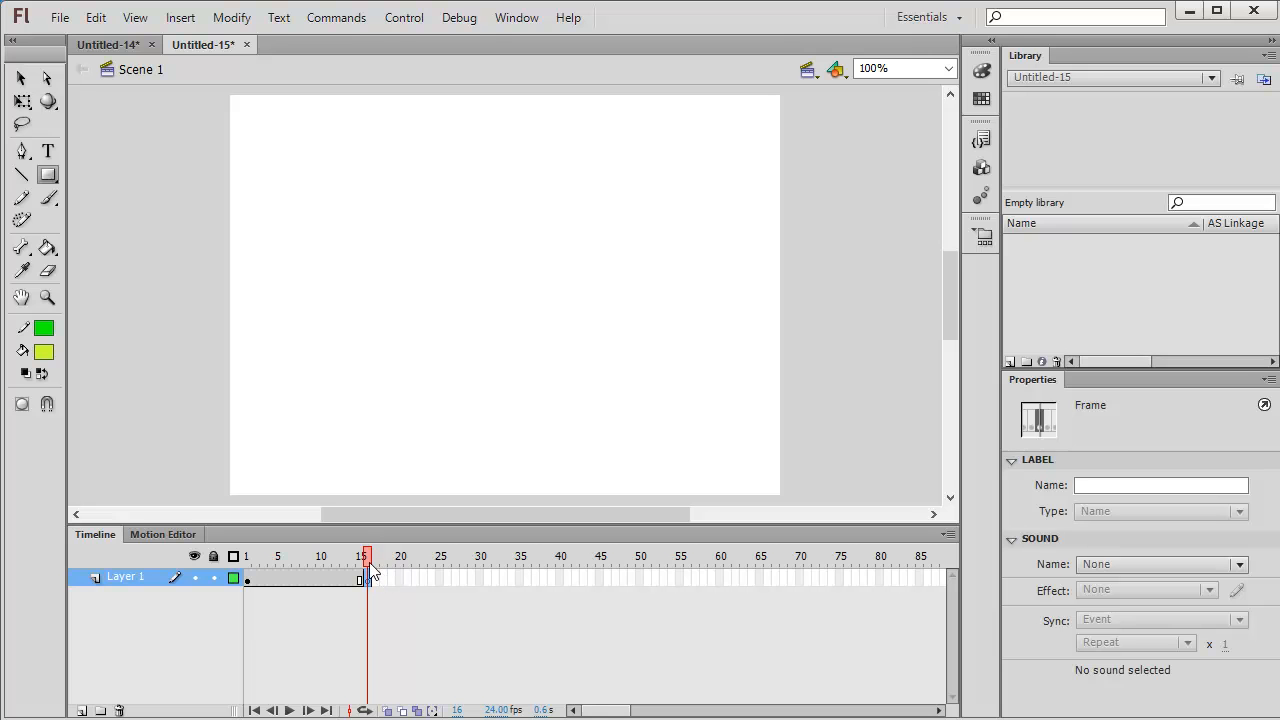
left_click(361, 558)
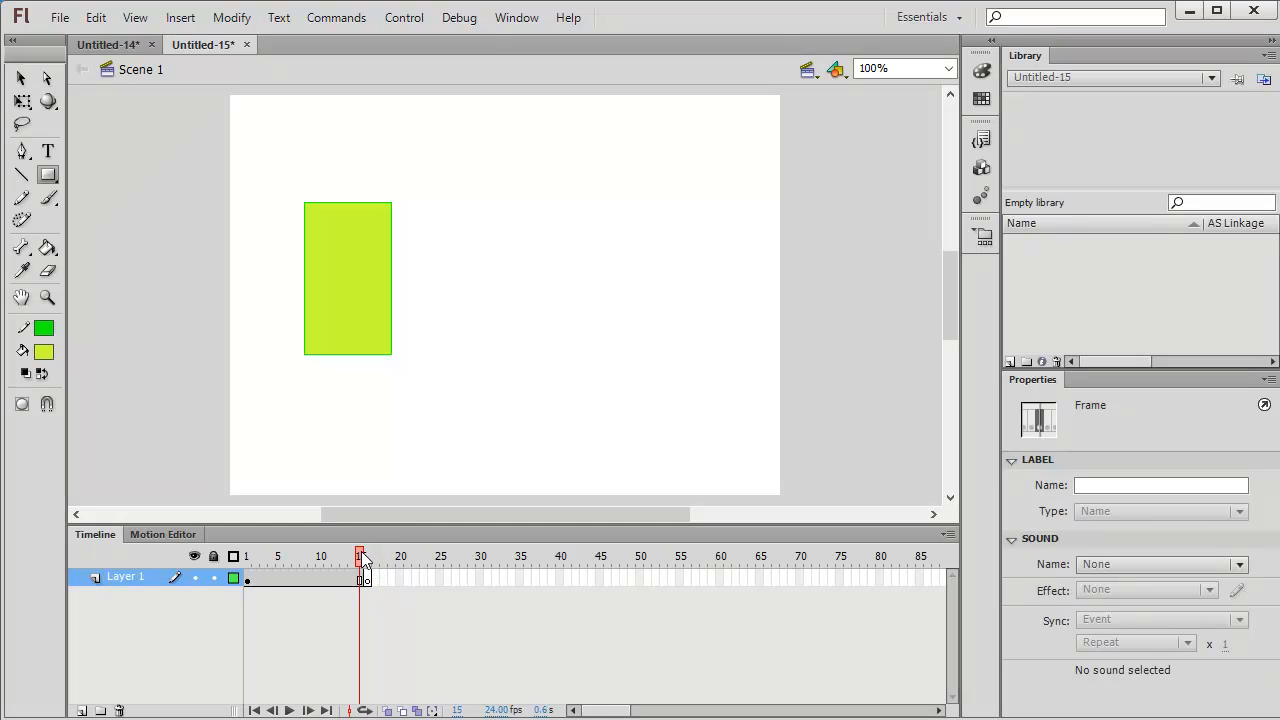
left_click(367, 558)
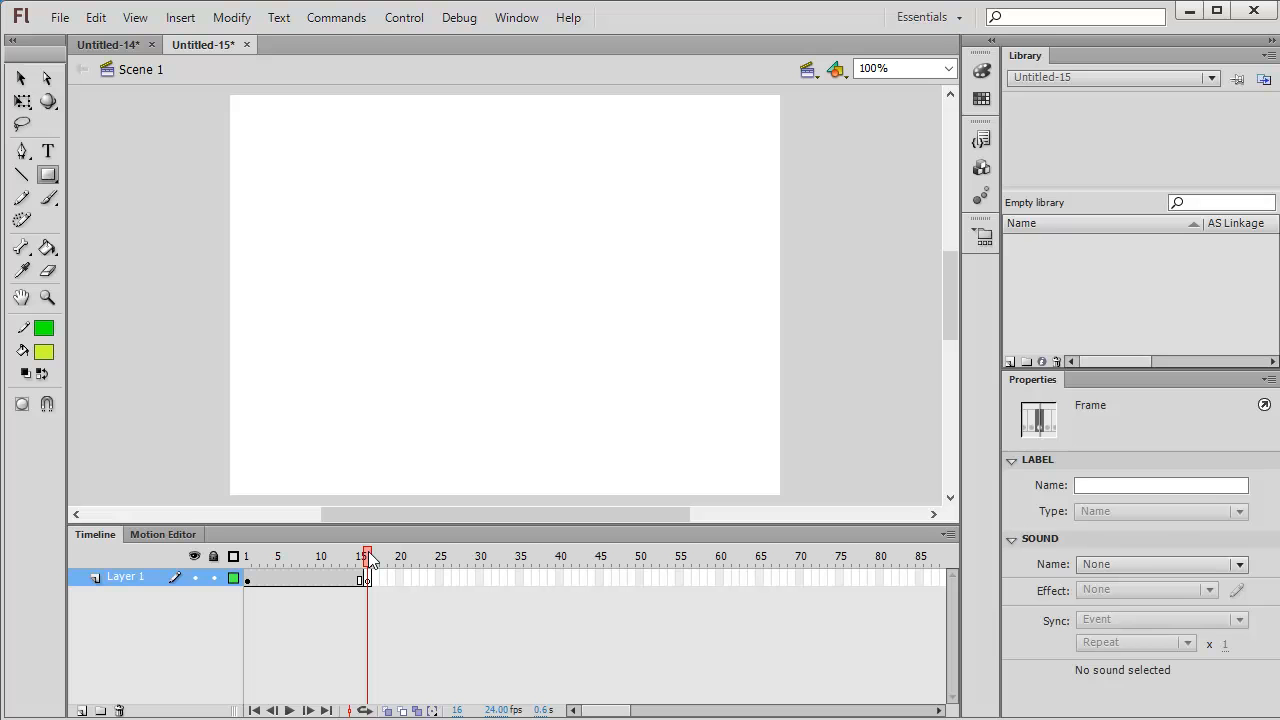
left_click(369, 558)
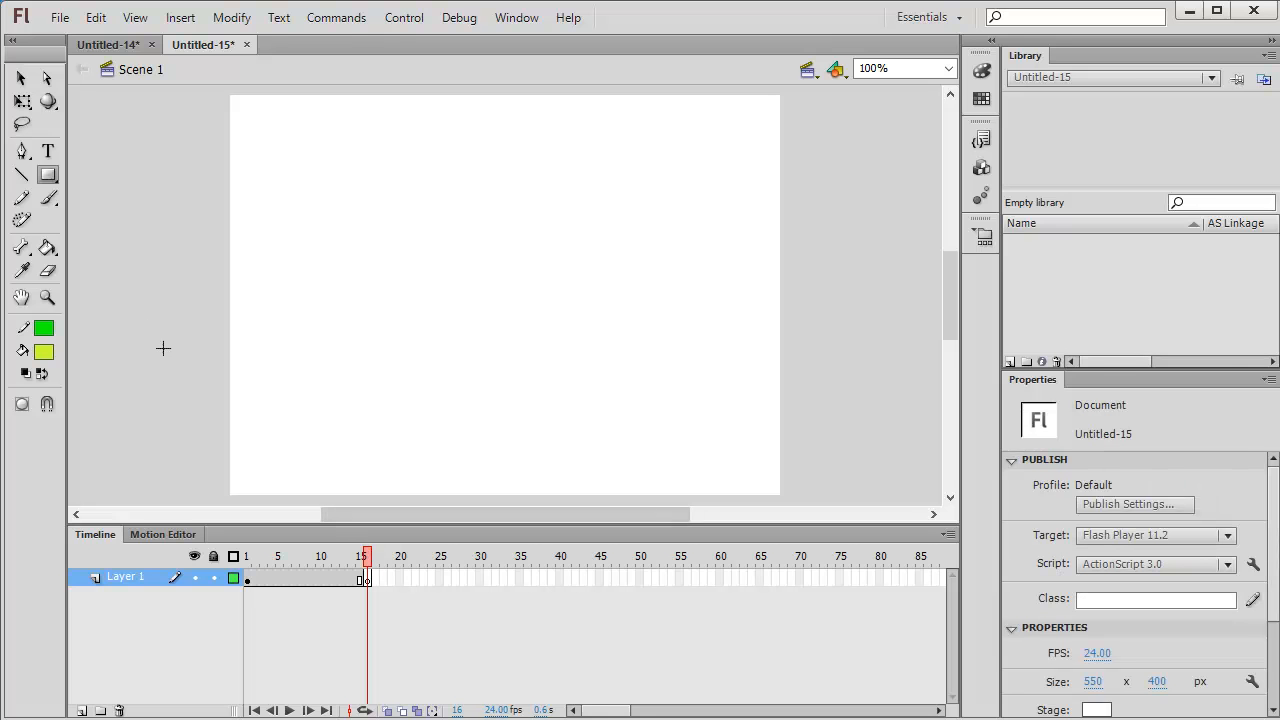
Choose the PolyStar tool and configure it to draw a star with 4 sides.
left_click(50, 177)
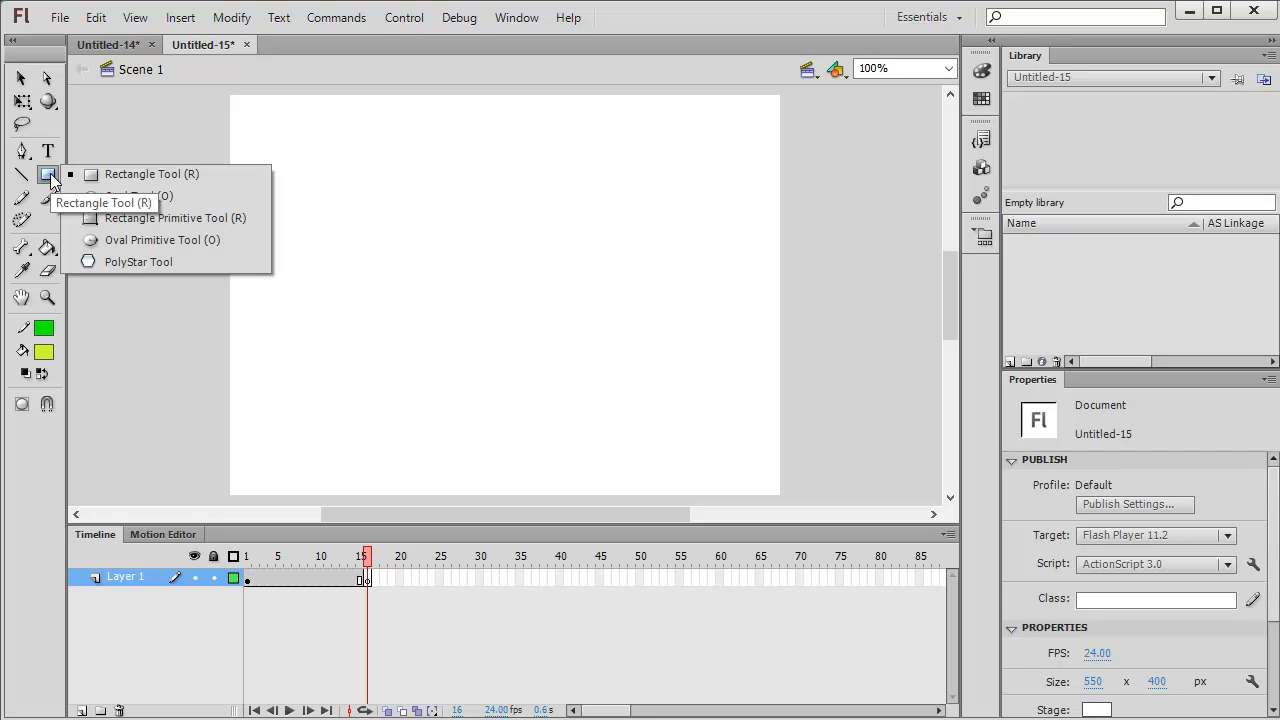
left_click(125, 262)
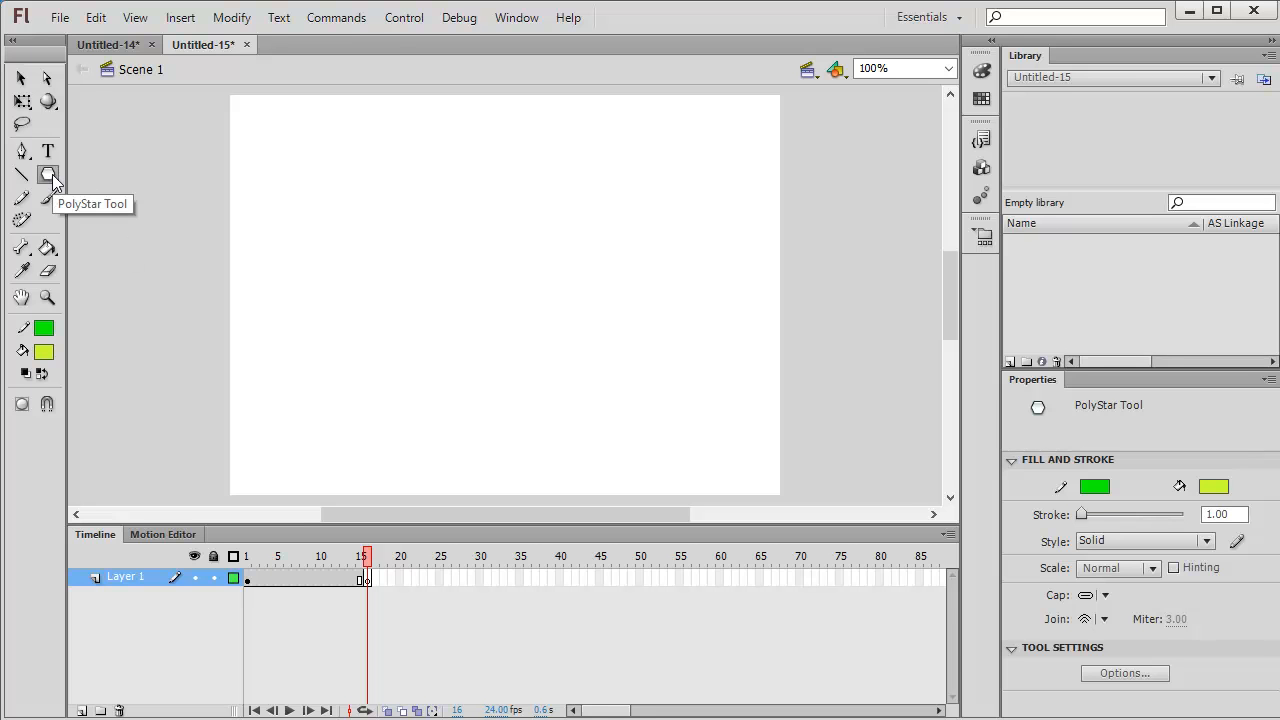
left_click(1123, 675)
left_click(728, 328)
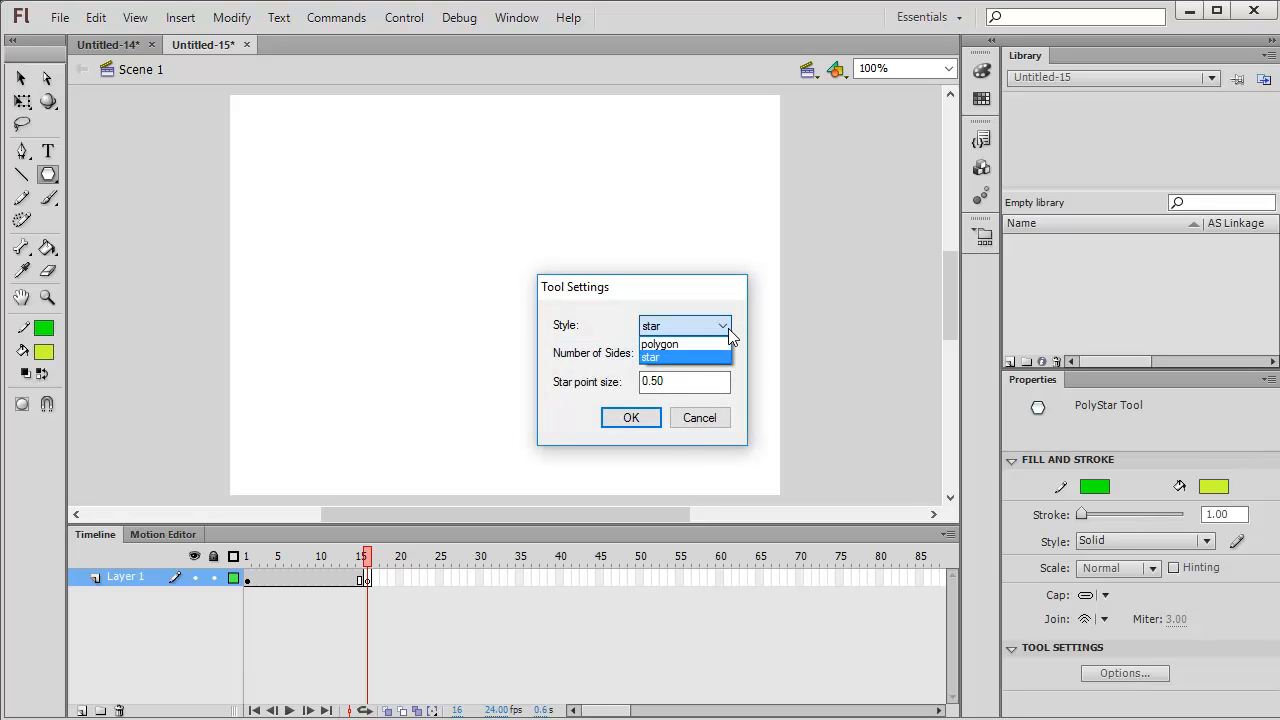
left_click(684, 356)
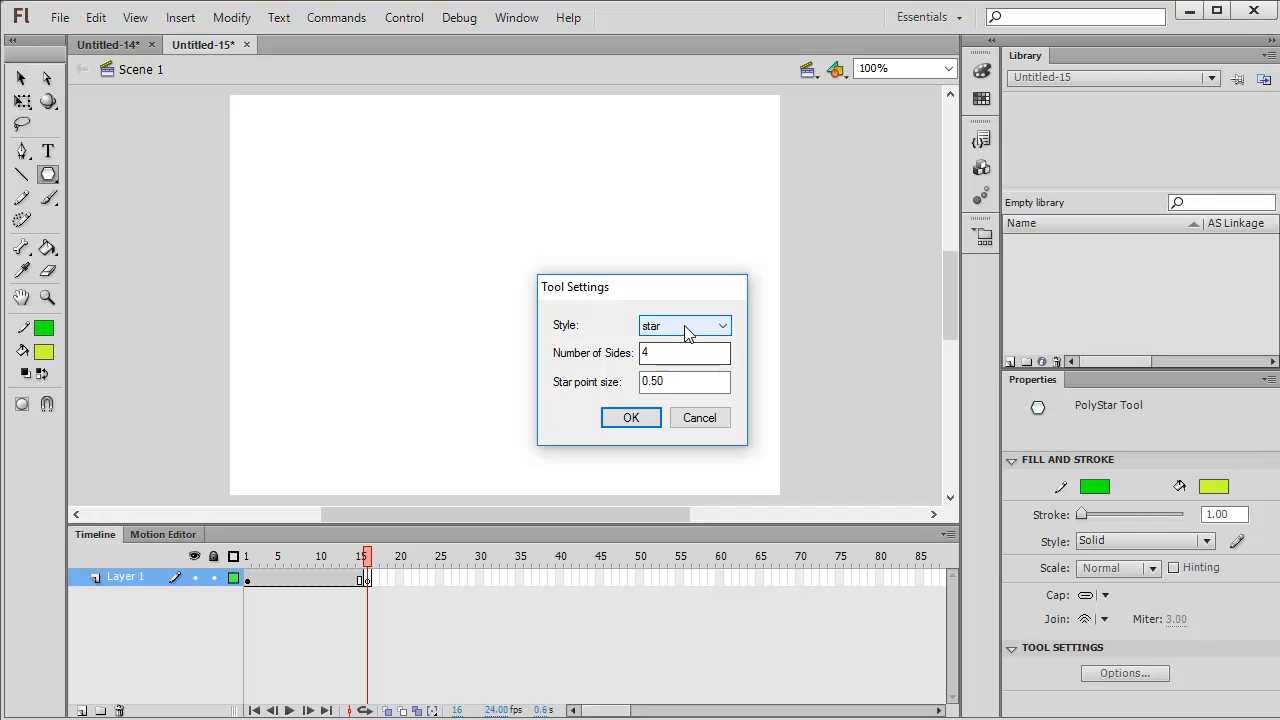
left_click(664, 356)
left_click(630, 418)
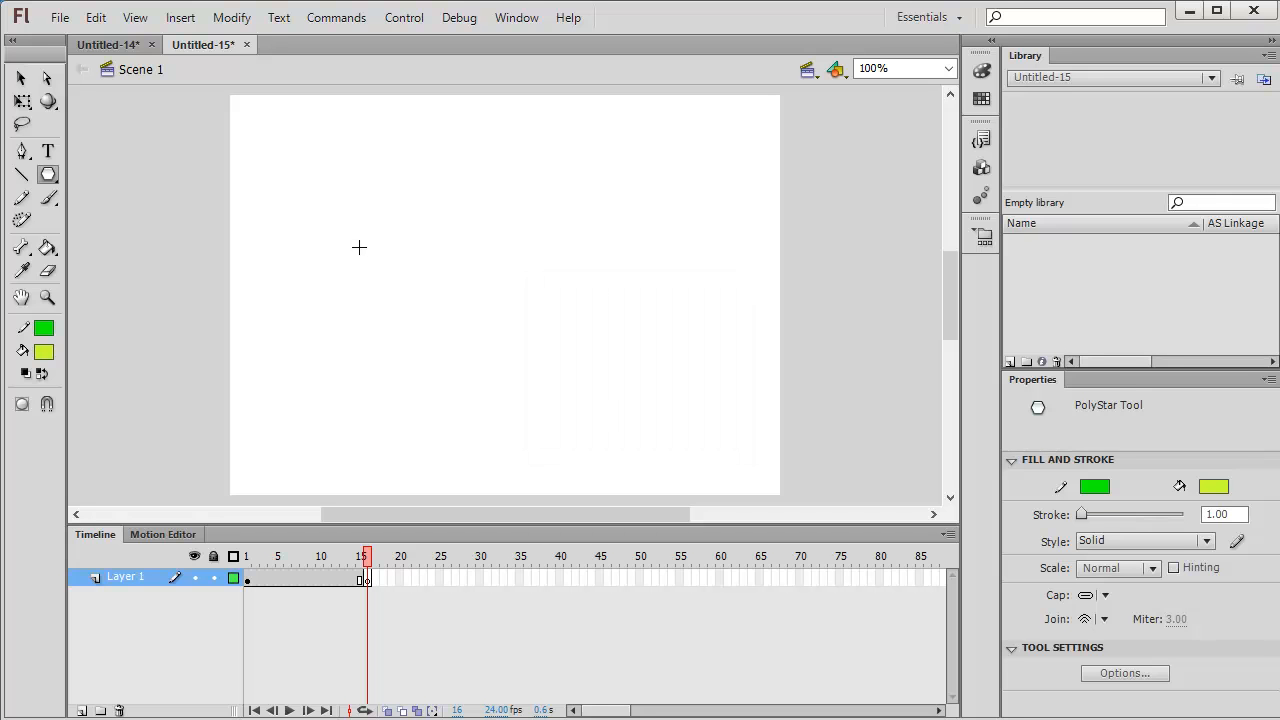
Draw a four-pointed star about 132 × 132 px in the stage's upper-left area on frame 16 and select its fill and outline.
left_click_drag(311, 226, 377, 294)
left_click(20, 79)
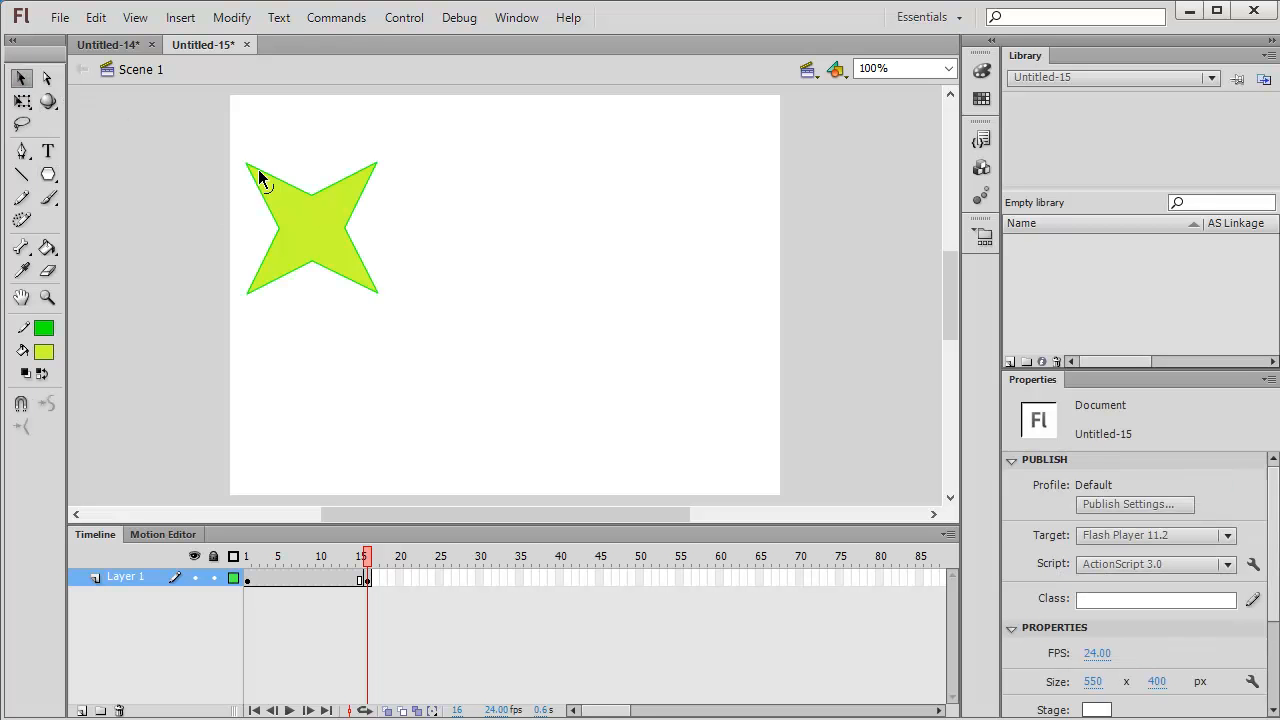
double_click(307, 230)
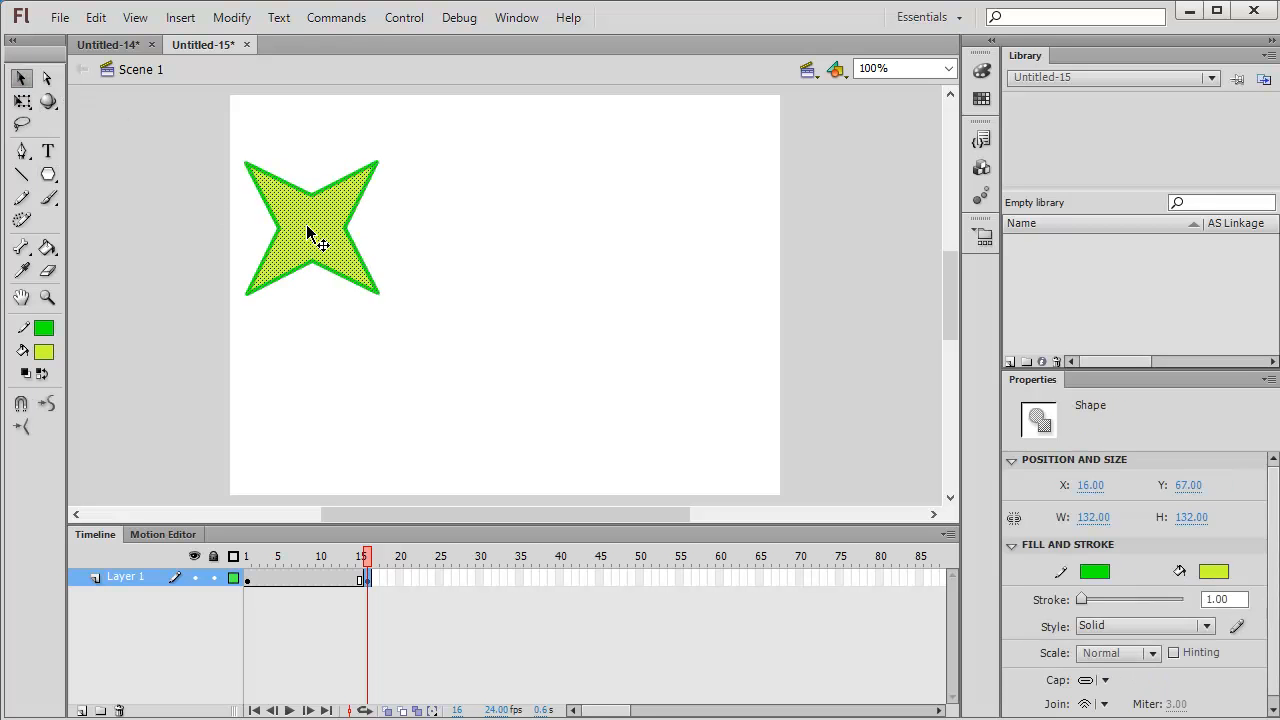
Move the star on frame 16 to about X 66, Y 127 and create a shape tween between the rectangle and star keyframes.
left_click_drag(307, 230, 360, 288)
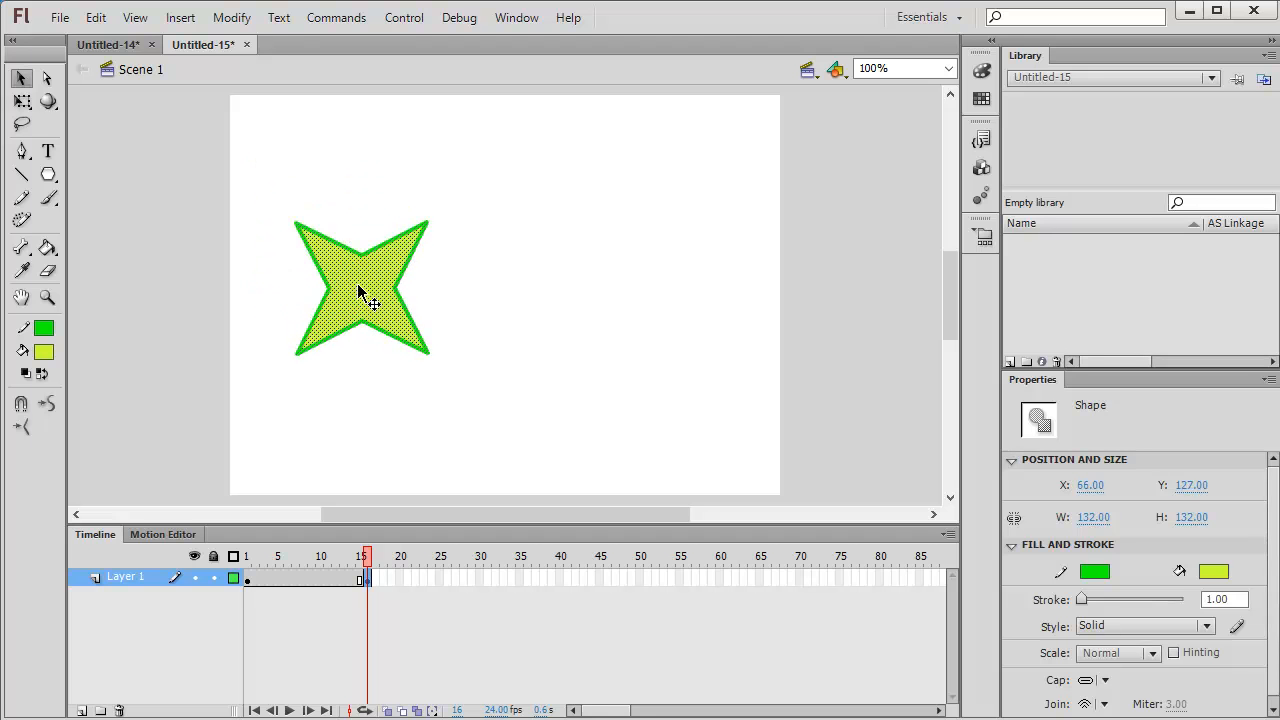
mouse_move(366, 557)
left_mouse_down()
mouse_move(343, 560)
mouse_move(371, 566)
left_mouse_up()
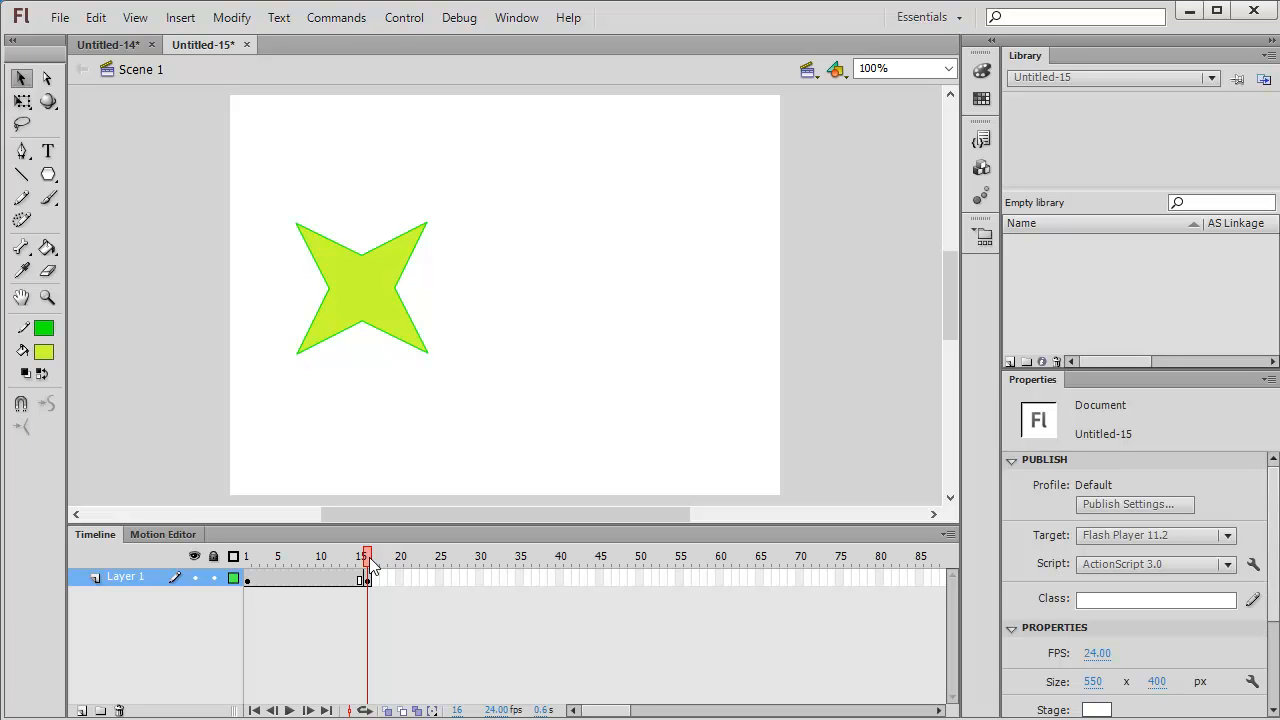
right_click(306, 577)
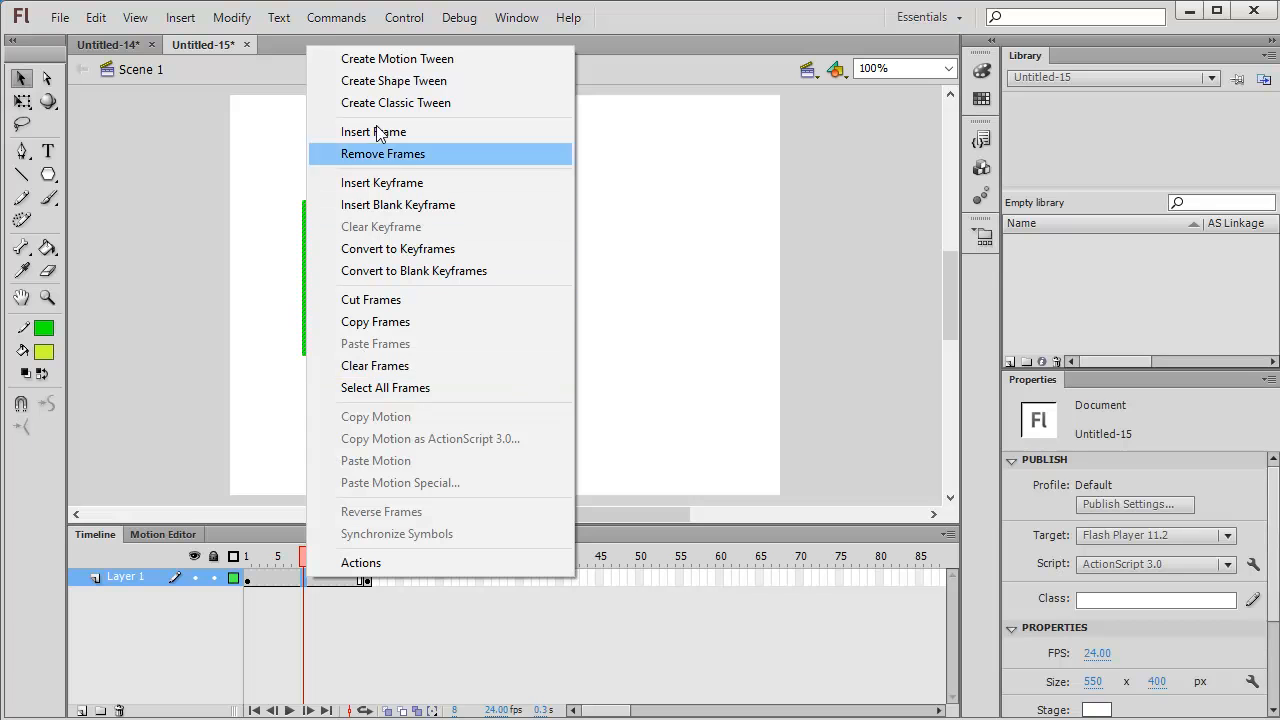
left_click(400, 81)
Scrub between frames 1 and 16 to preview the rectangle morphing into the star.
left_click_drag(285, 556, 246, 557)
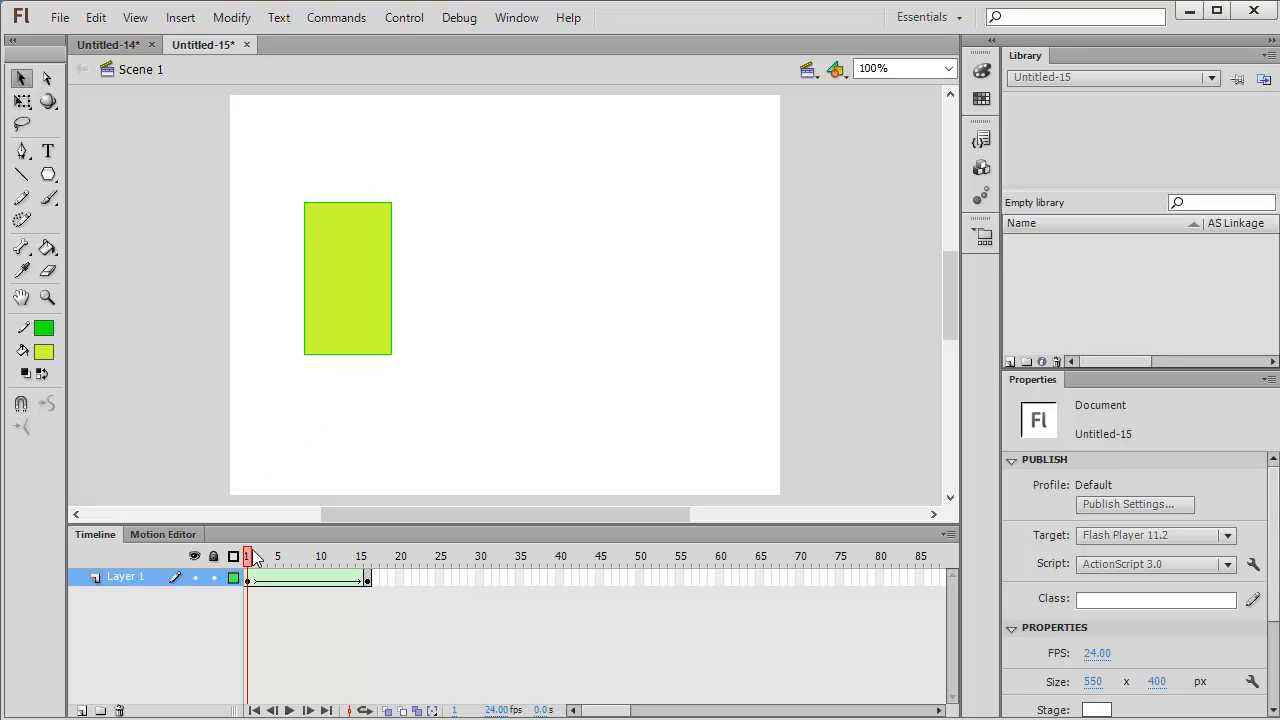
left_click_drag(248, 557, 368, 560)
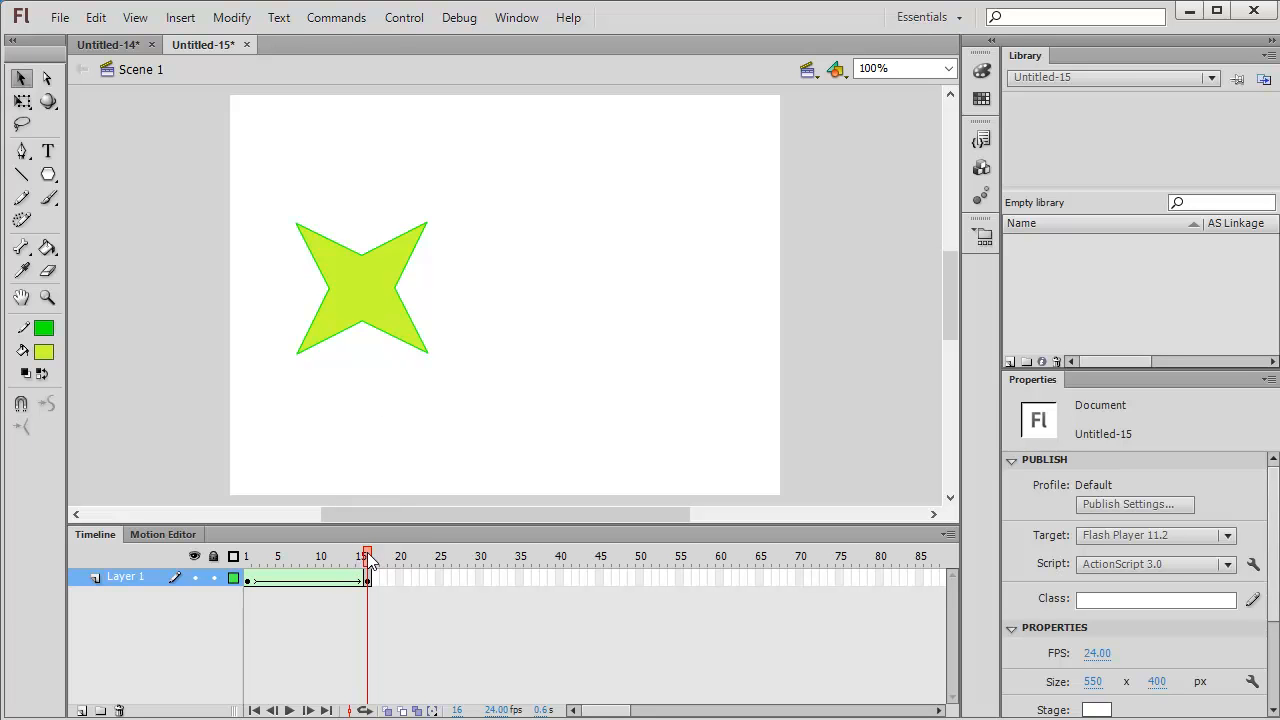
left_click_drag(368, 558, 249, 560)
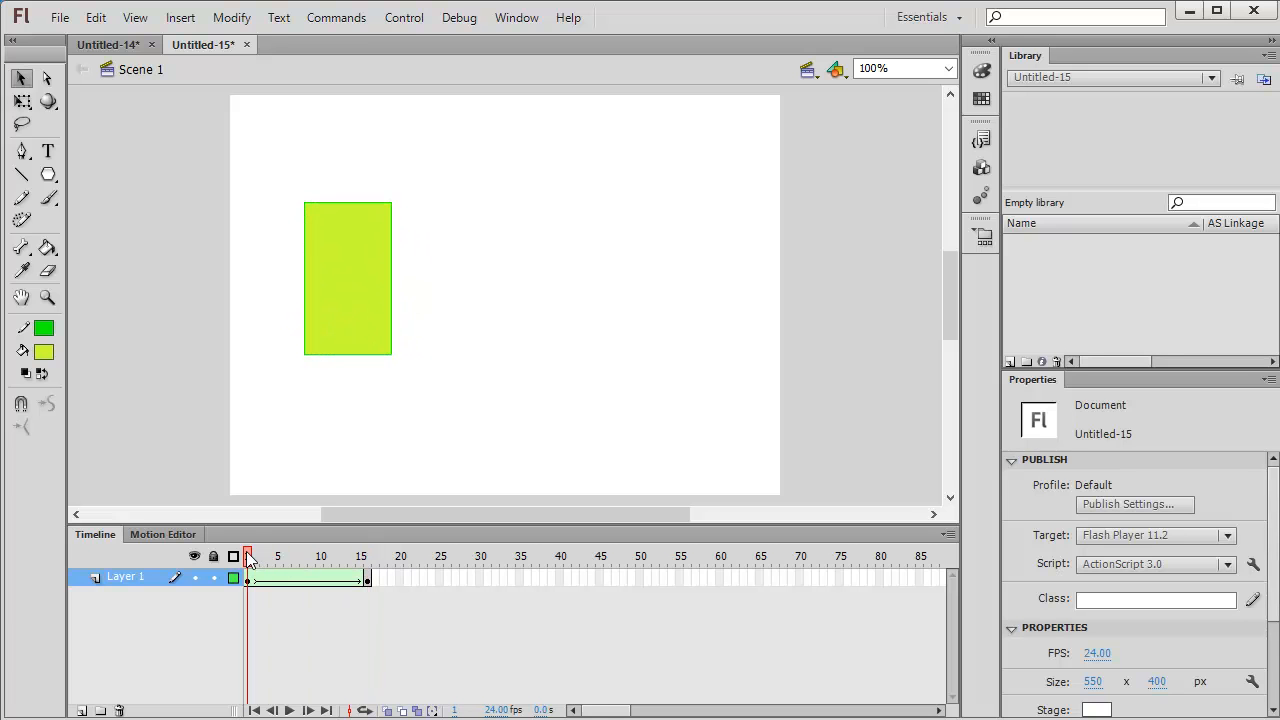
Select the rectangle's fill on frame 1 and add a shape hint to it.
right_click(344, 272)
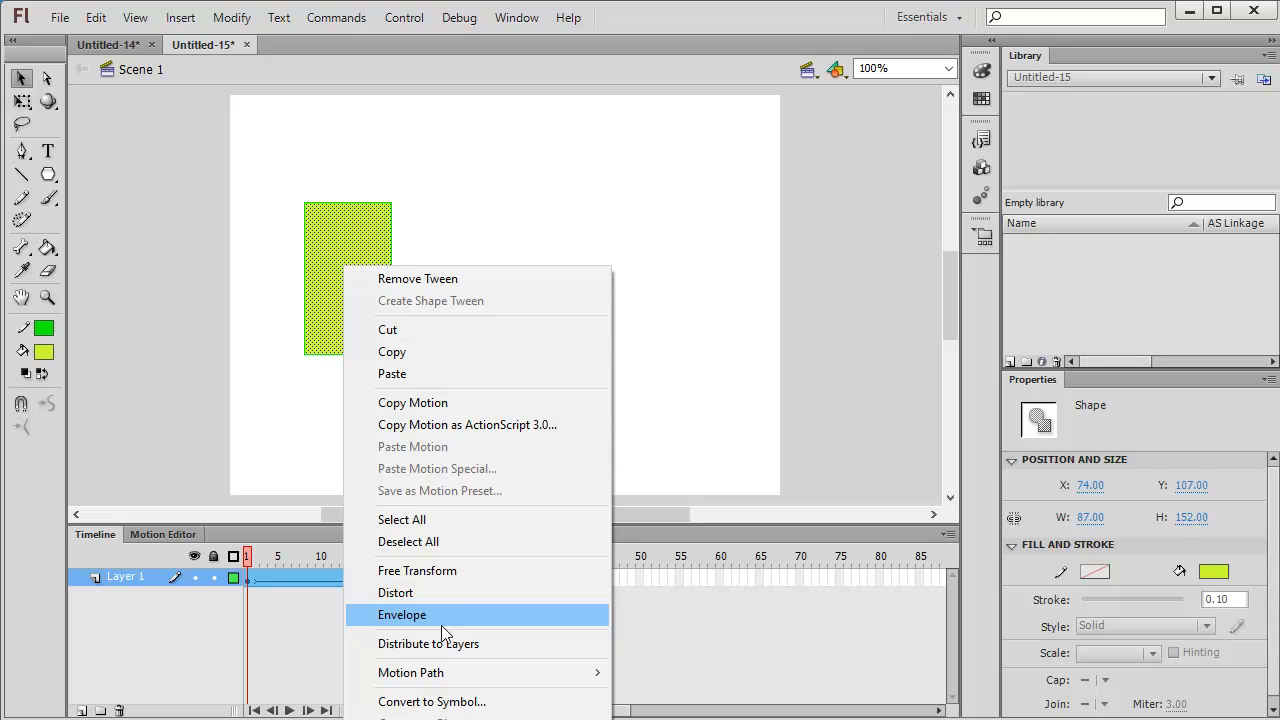
left_click(236, 27)
left_click(236, 27)
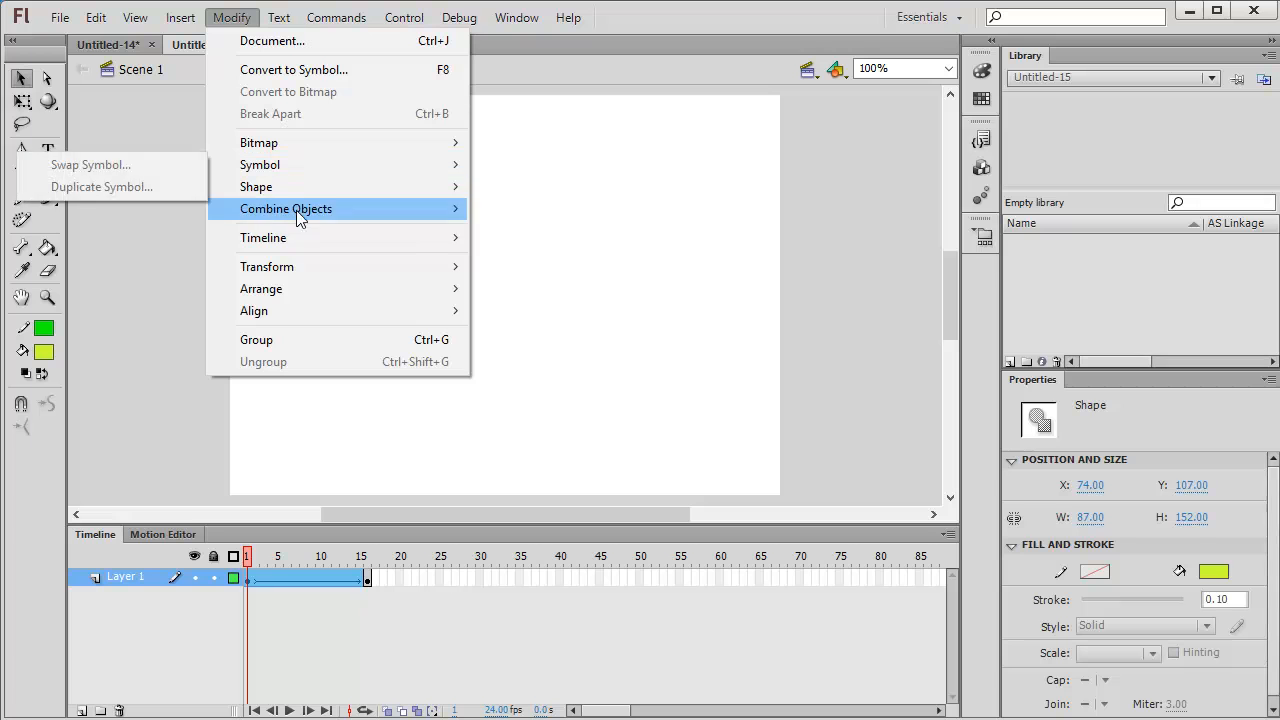
mouse_move(292, 236)
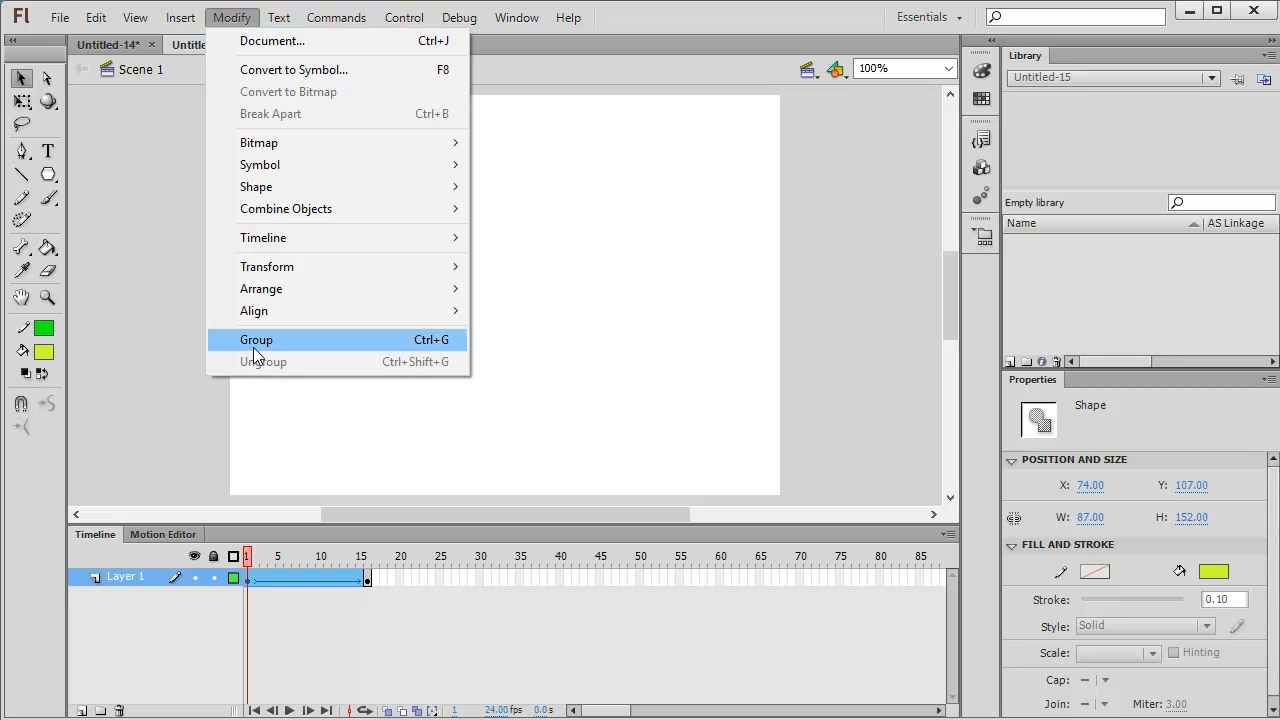
mouse_move(276, 195)
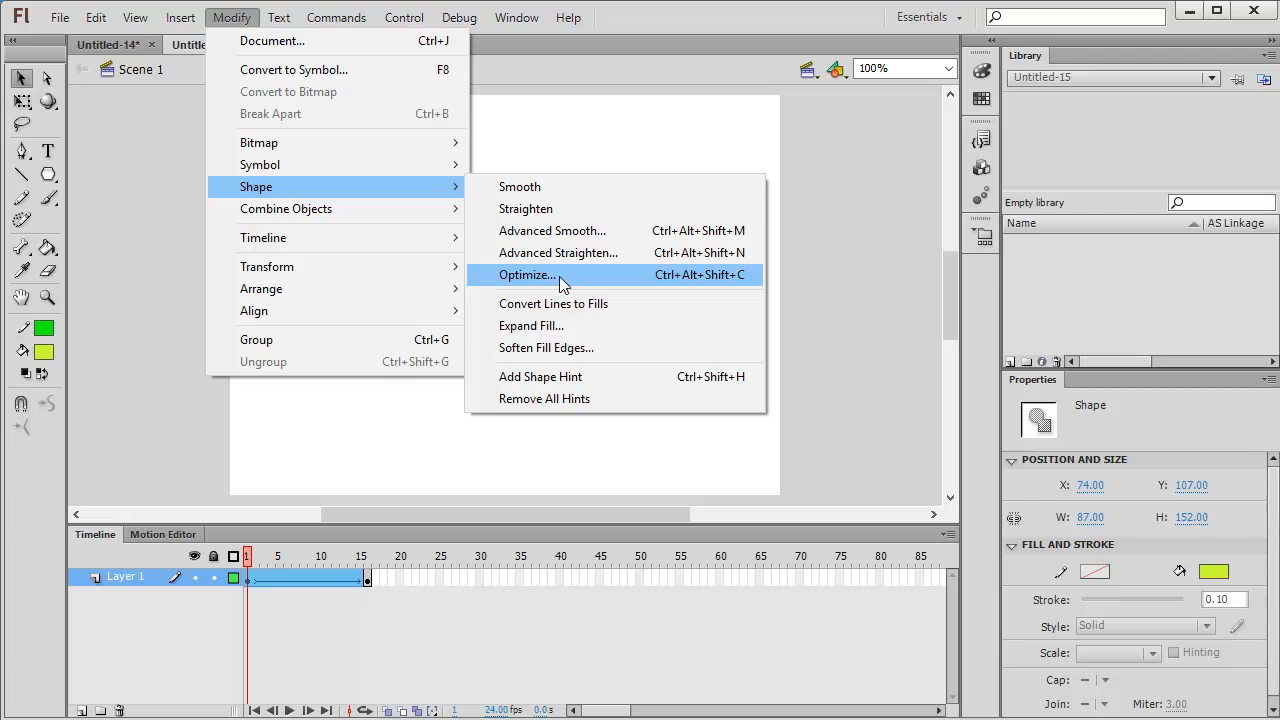
left_click(530, 381)
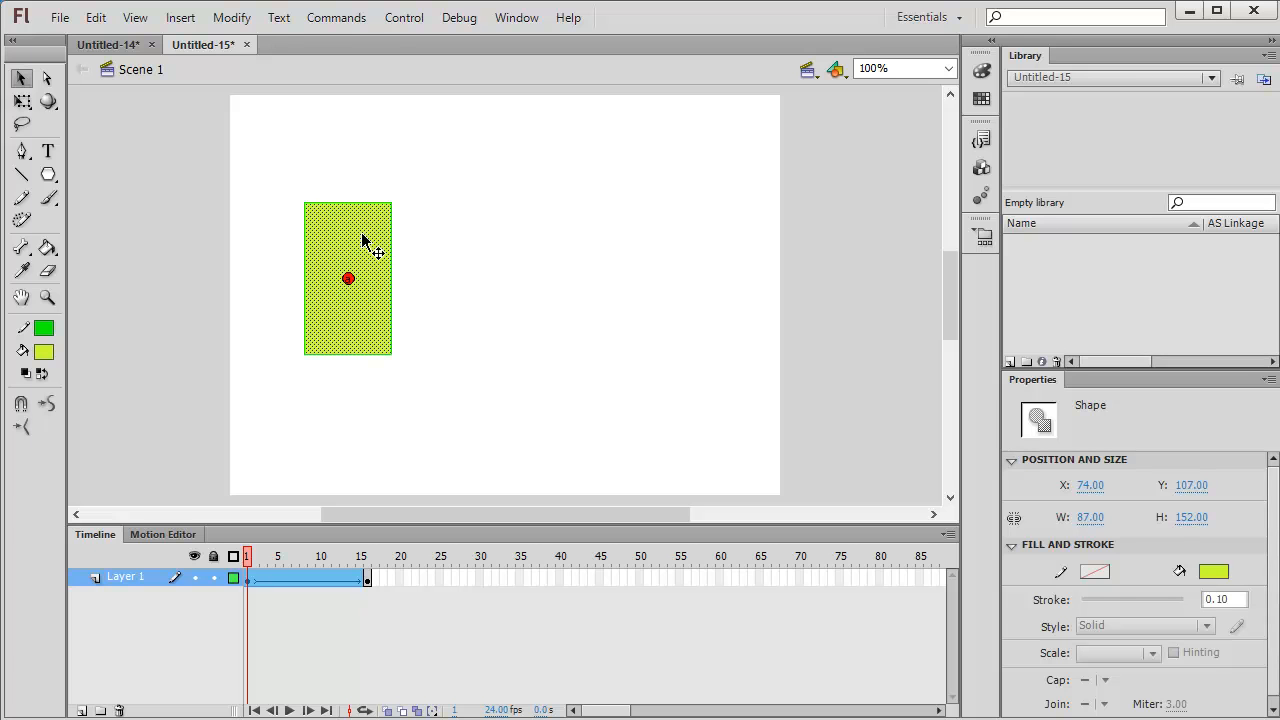
Add shape hints up to d and place a, b, c and d clockwise on the rectangle's corners, starting at its upper-left corner.
left_click(237, 19)
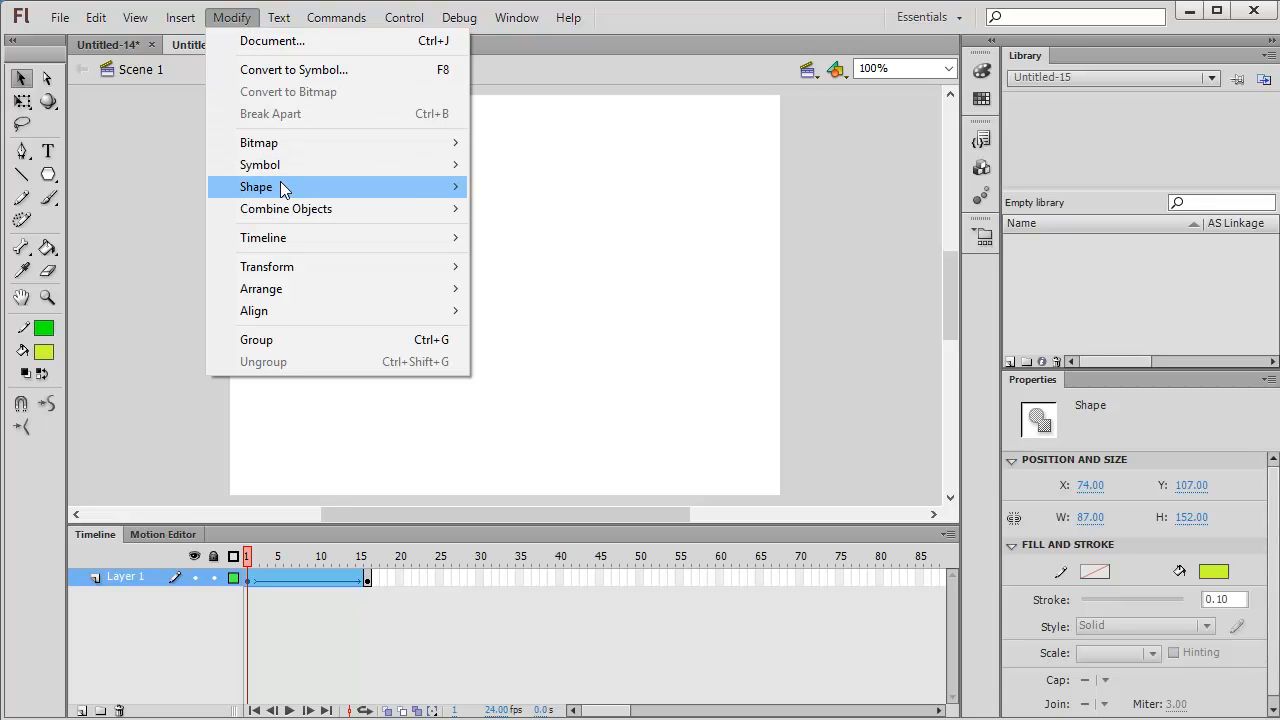
mouse_move(282, 188)
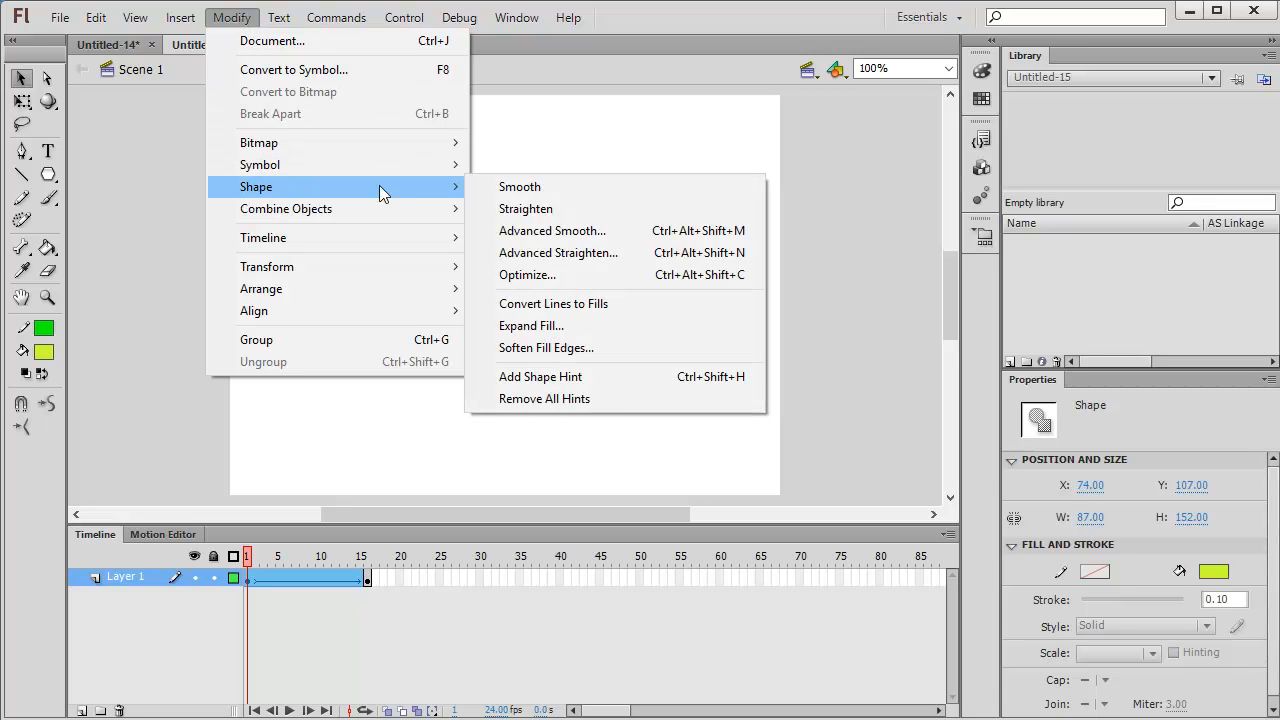
left_click(563, 379)
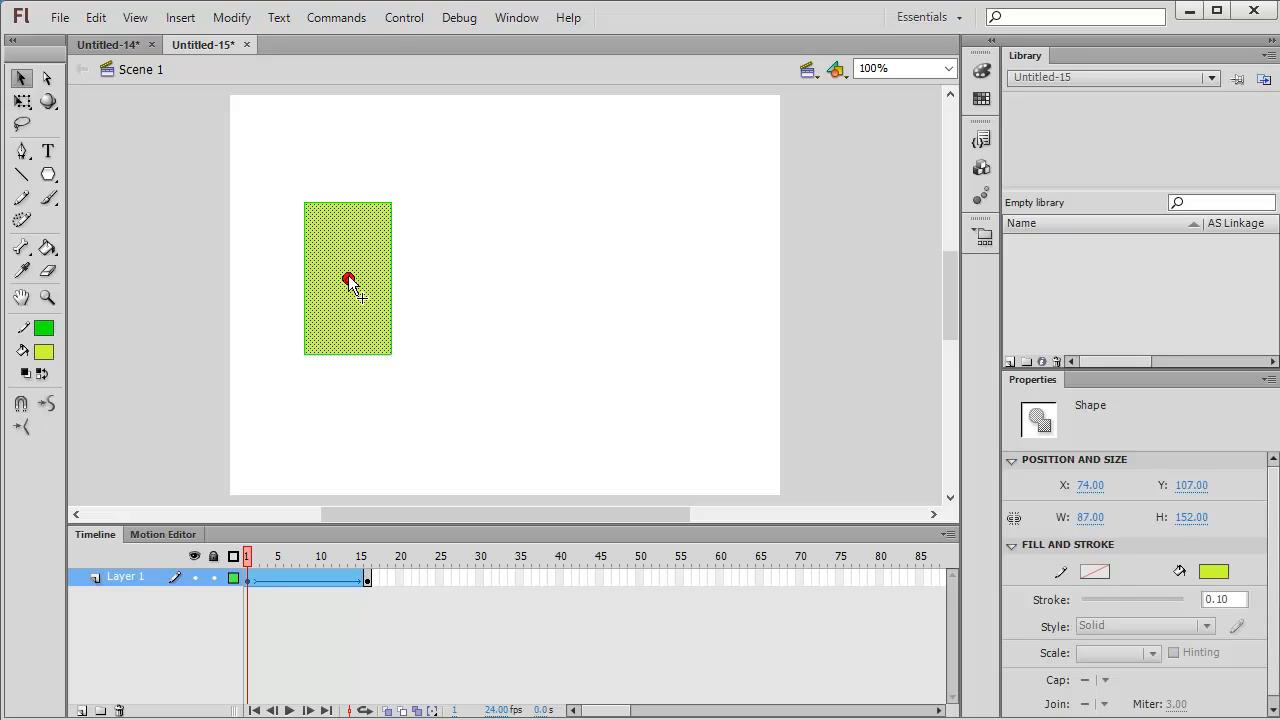
left_click_drag(306, 344, 306, 344)
left_click_drag(346, 273, 391, 354)
left_click_drag(349, 280, 391, 204)
left_click_drag(349, 279, 305, 203)
On frame 16, place shape hints a, b, c and d clockwise on the star's inner corners, starting with the upper one.
left_click_drag(250, 558, 365, 553)
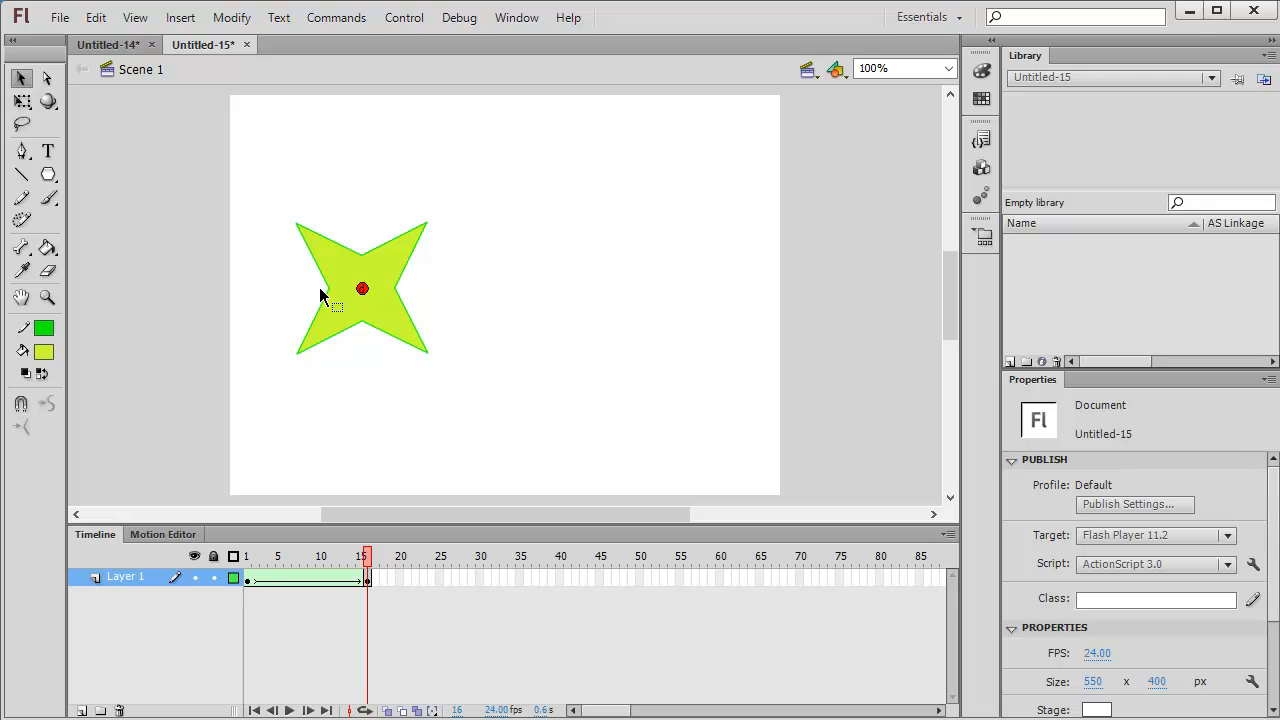
key("ctrl+shift+h")
left_click_drag(362, 290, 338, 286)
left_click_drag(362, 322, 362, 257)
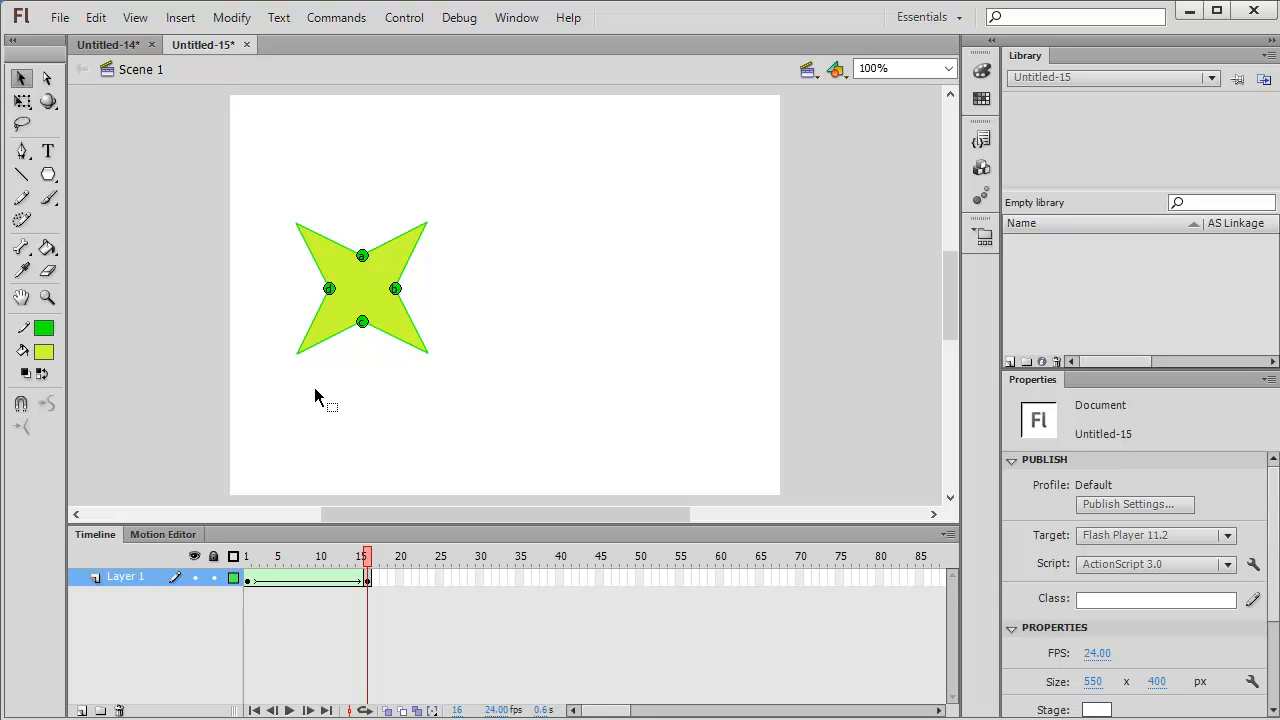
Compare the shape hint positions on frame 1 and frame 16 by scrubbing through the shape tween.
left_click_drag(367, 558, 250, 560)
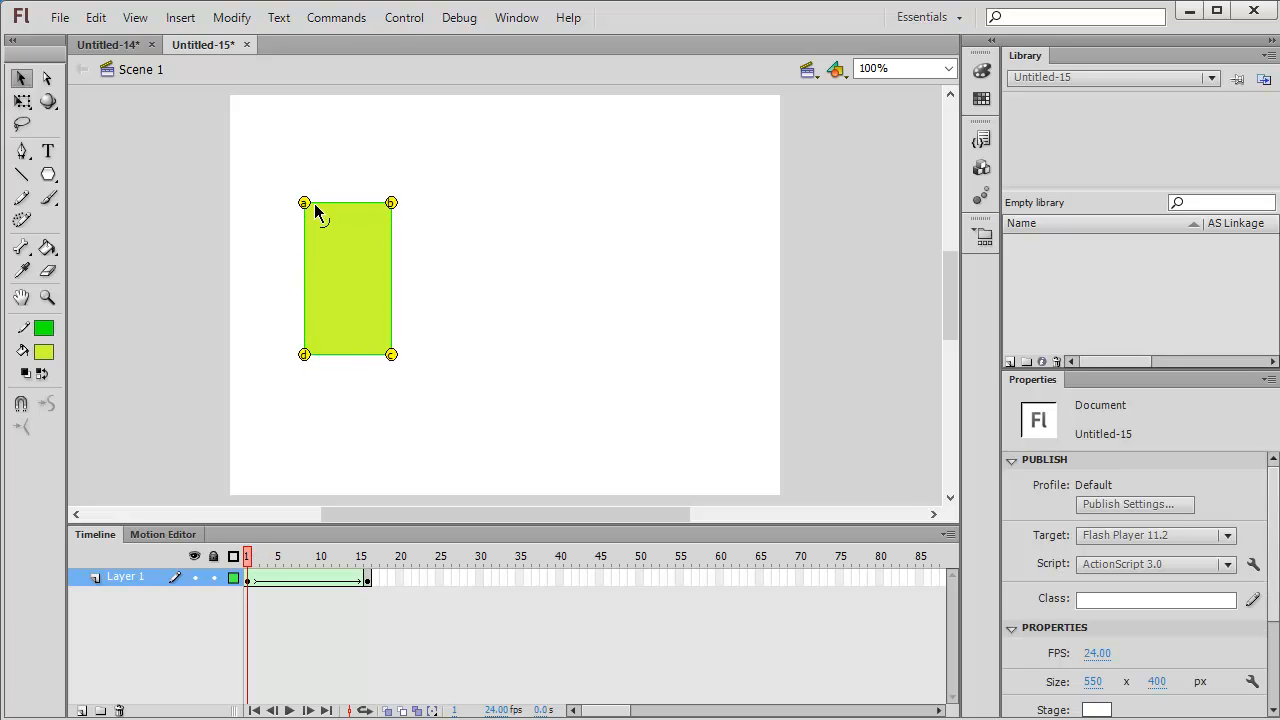
mouse_move(250, 558)
left_mouse_down()
mouse_move(368, 565)
mouse_move(248, 558)
mouse_move(265, 556)
mouse_move(366, 560)
mouse_move(250, 567)
left_mouse_up()
mouse_move(248, 560)
left_mouse_down()
mouse_move(306, 558)
mouse_move(248, 558)
left_mouse_up()
left_click_drag(252, 559, 366, 565)
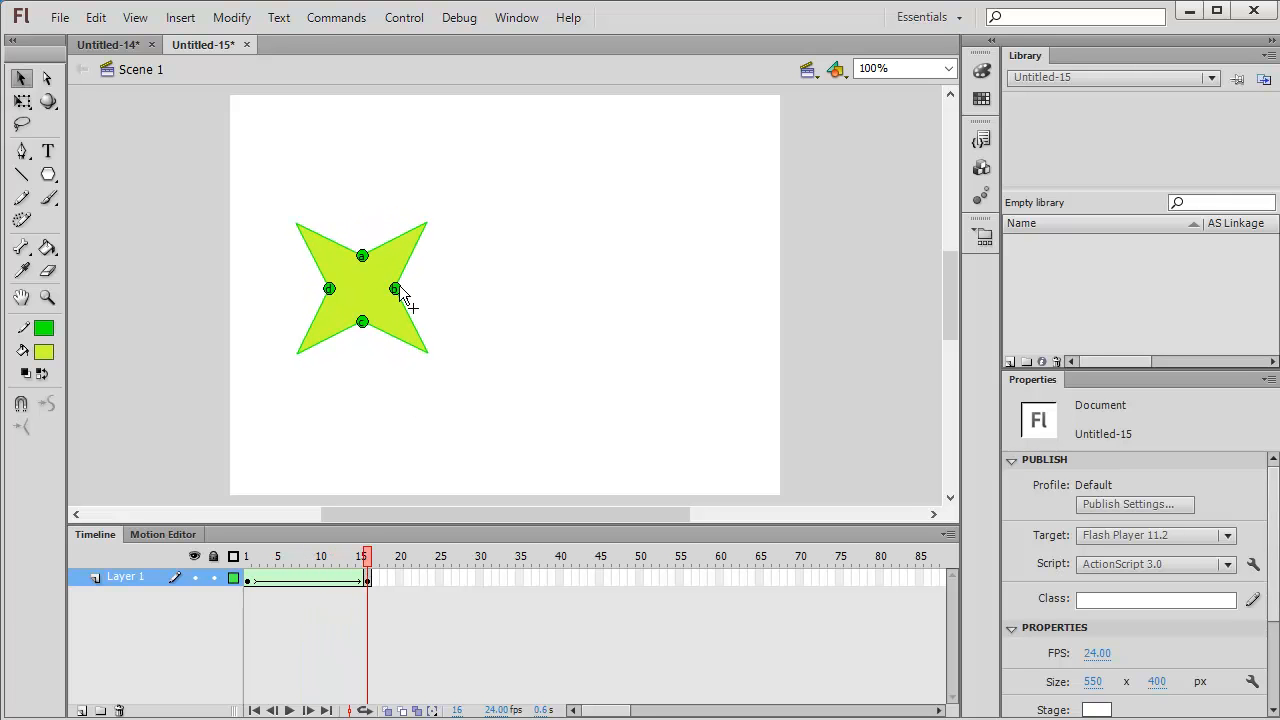